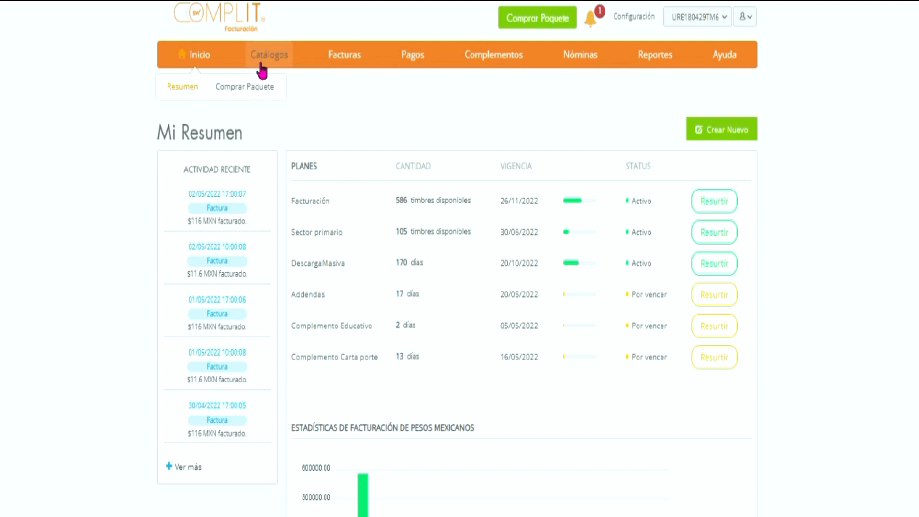
# Open the catalog of clients.
pyautogui.click(273, 54)
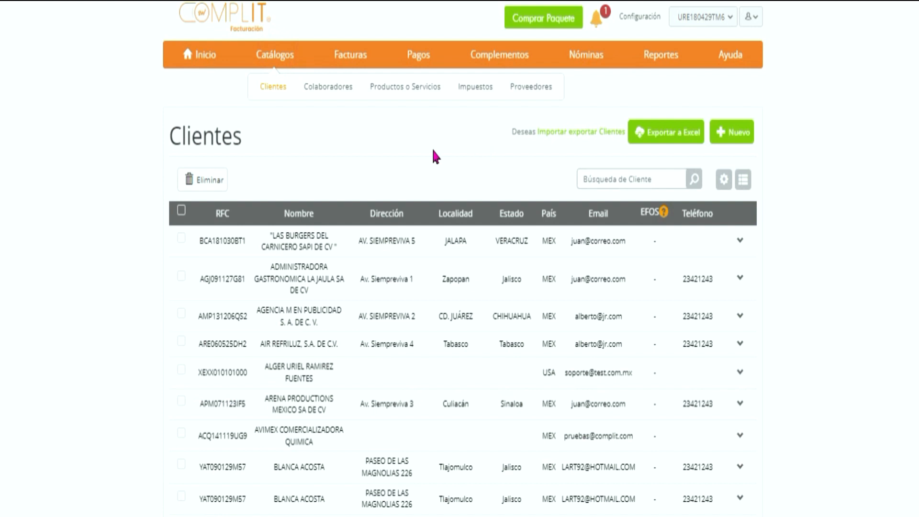
pyautogui.doubleClick(264, 141)
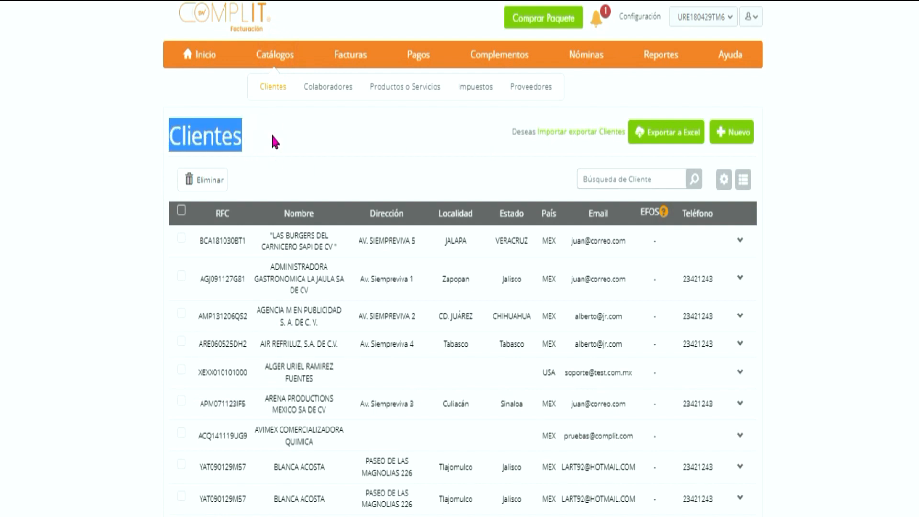
pyautogui.click(276, 132)
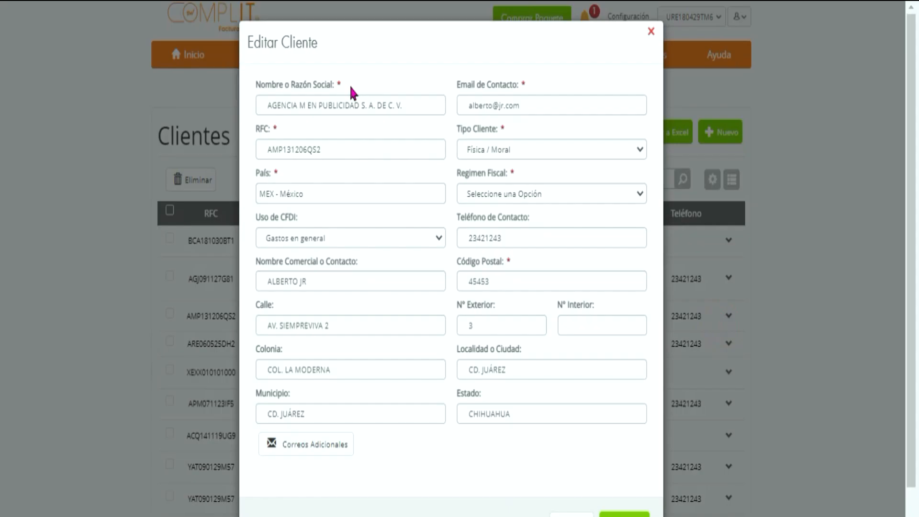
# Examine the required name, RFC and postal code fields in the advertising agency's client record.
pyautogui.moveTo(349, 85); pyautogui.dragTo(255, 89)
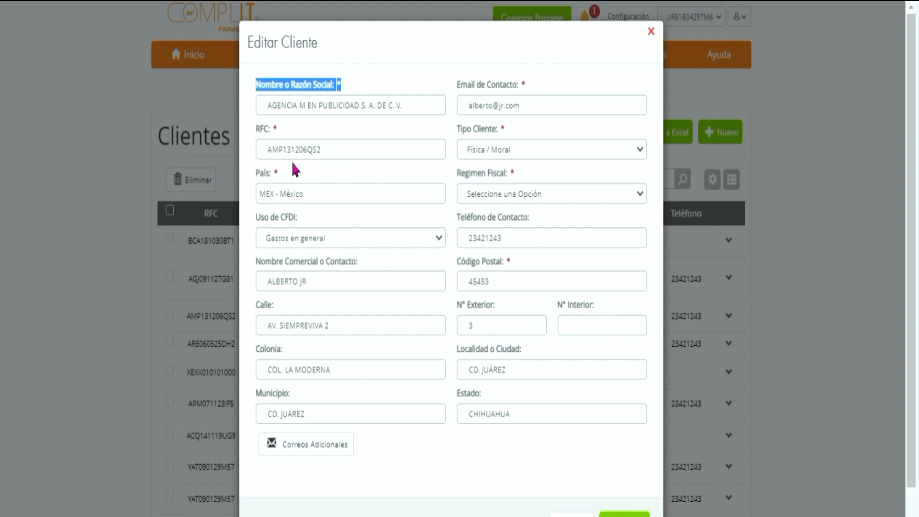
pyautogui.click(274, 137)
pyautogui.doubleClick(264, 129)
pyautogui.click(501, 275)
pyautogui.moveTo(501, 275); pyautogui.dragTo(454, 281)
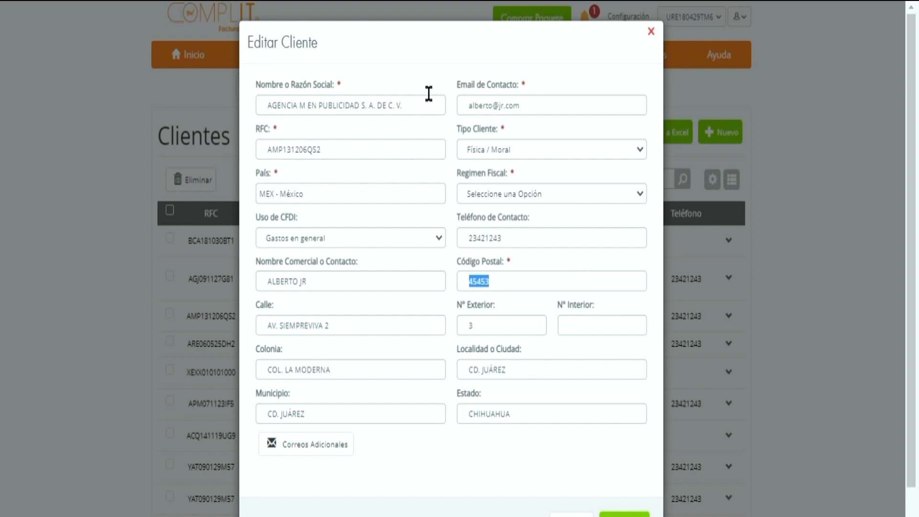
pyautogui.moveTo(359, 84); pyautogui.dragTo(260, 87)
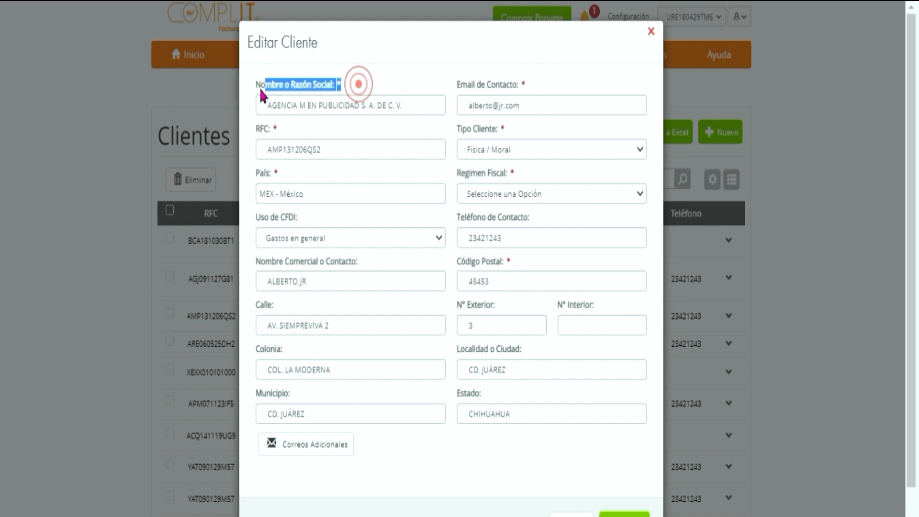
# Remove the suffix "S. A. DE C. V." from the client's registered name and save the record.
pyautogui.moveTo(419, 105); pyautogui.dragTo(362, 105)
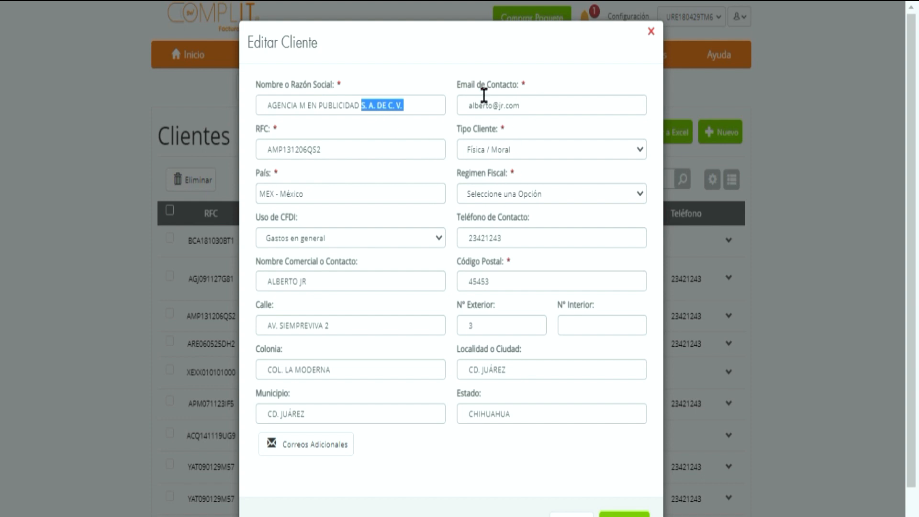
pyautogui.press('BackSpace')
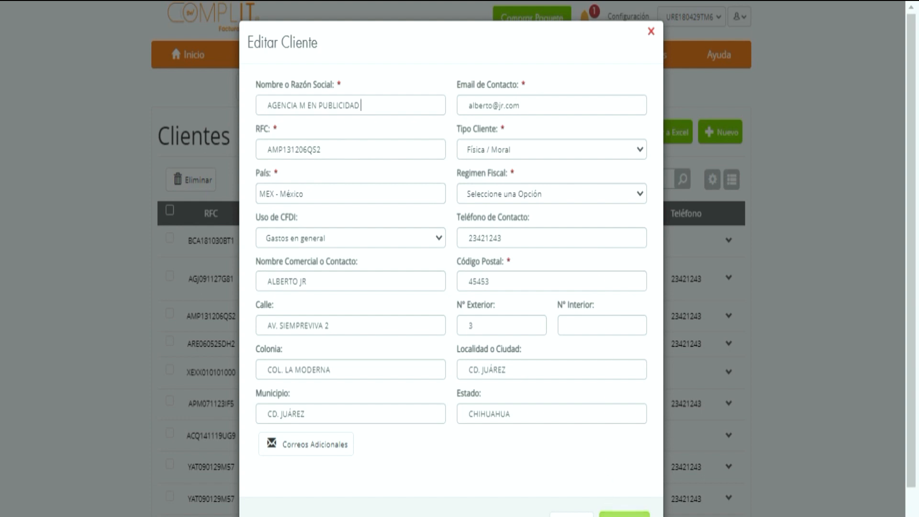
pyautogui.click(624, 515)
# Open the issued invoices and look over the blank Nueva Factura 3.3 form.
pyautogui.click(343, 51)
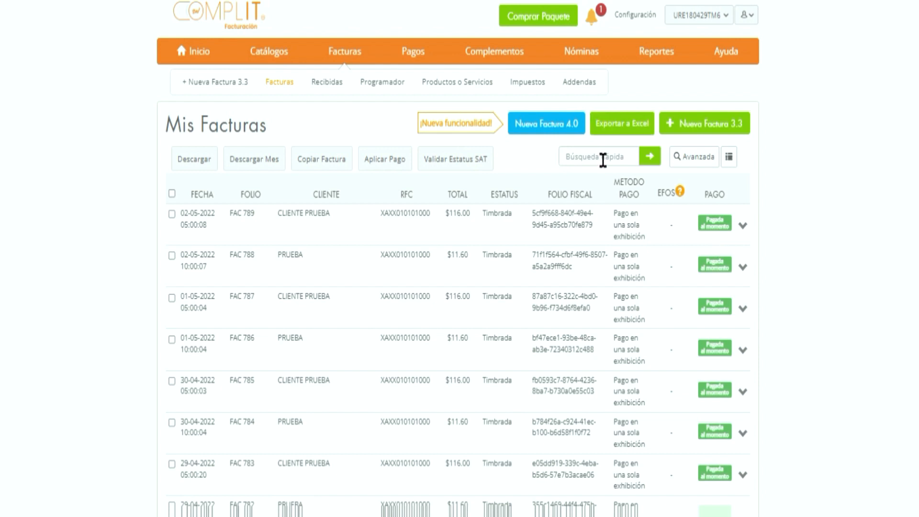
pyautogui.click(712, 134)
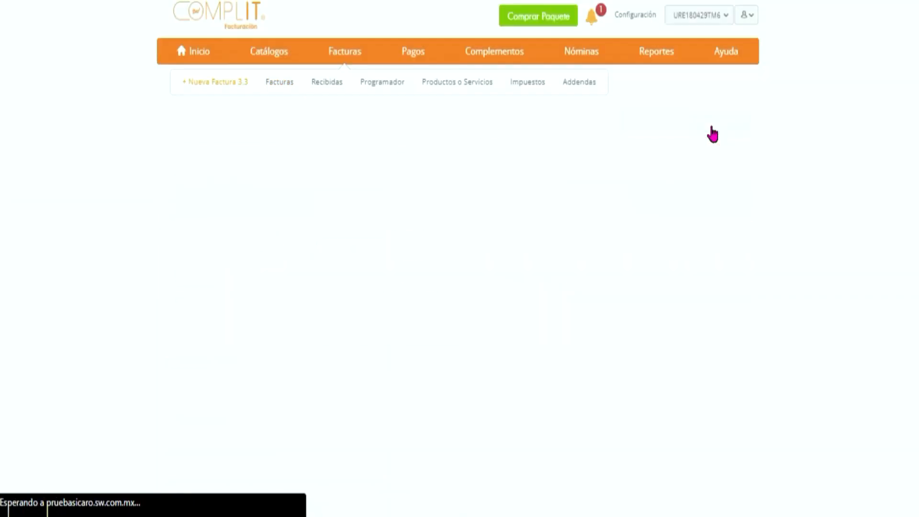
pyautogui.scroll(-7, 712, 269)
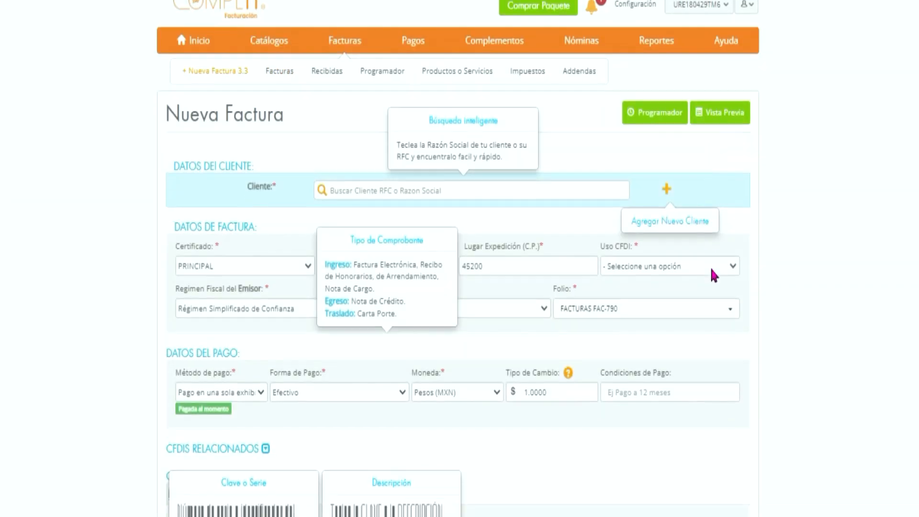
pyautogui.scroll(7, 713, 365)
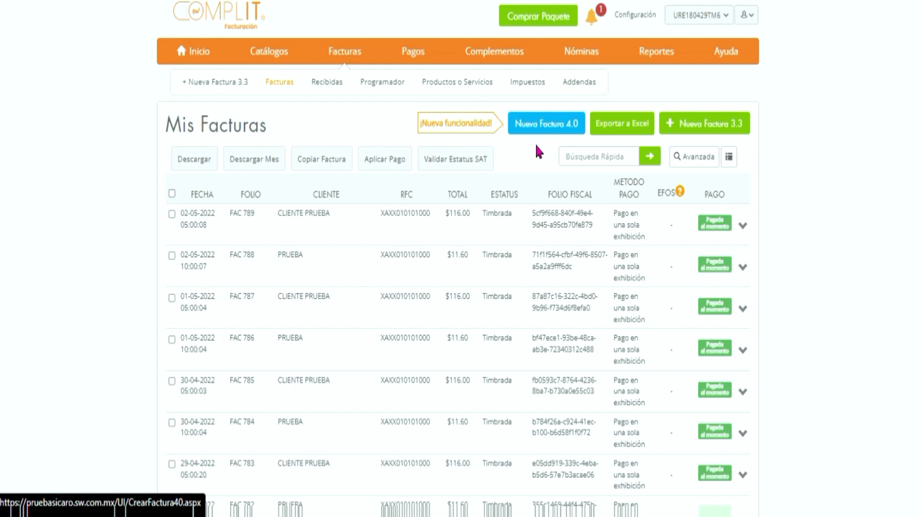
# Open a blank Nueva Factura 4.0 form and examine its client, invoice, payment and concept sections.
pyautogui.click(554, 132)
pyautogui.scroll(-5, 375, 316)
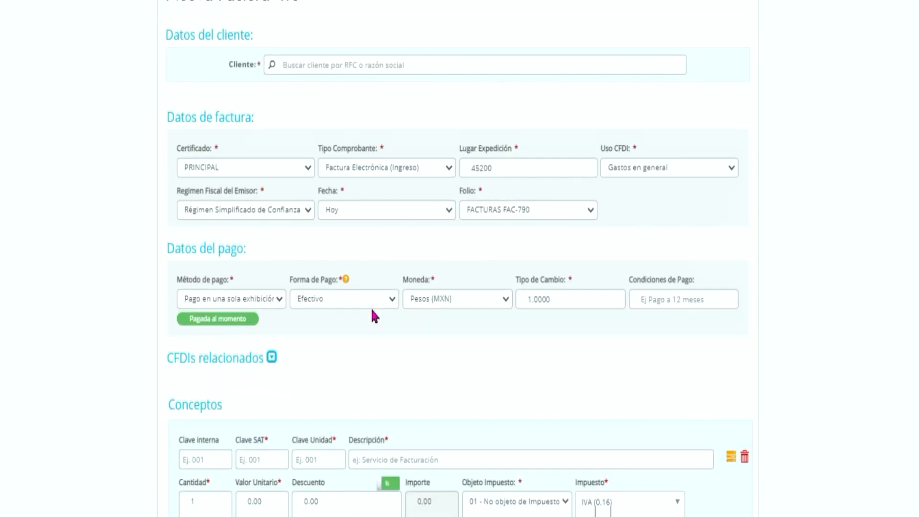
pyautogui.scroll(-2, 373, 312)
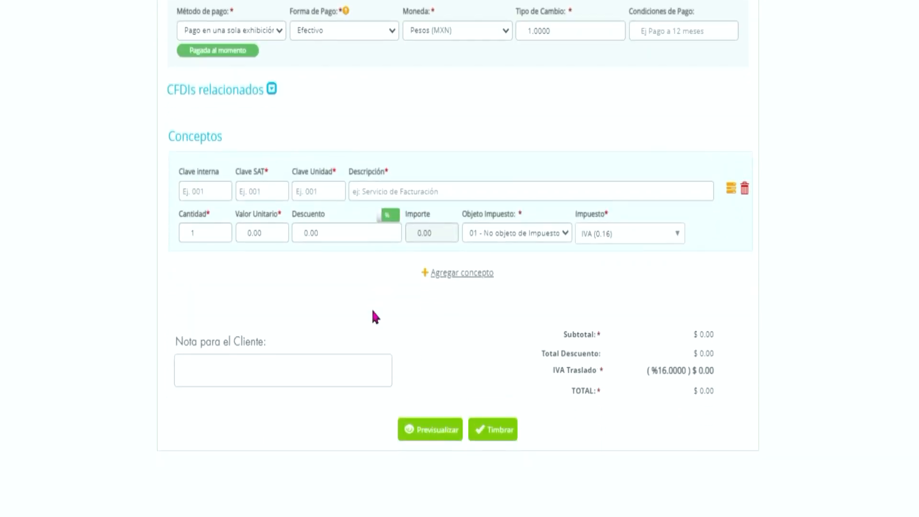
pyautogui.scroll(-2, 374, 312)
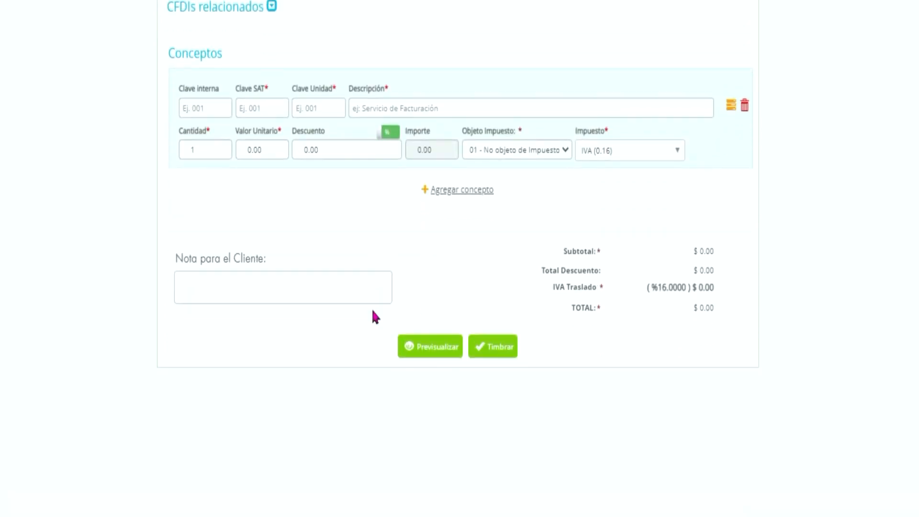
pyautogui.scroll(2, 374, 316)
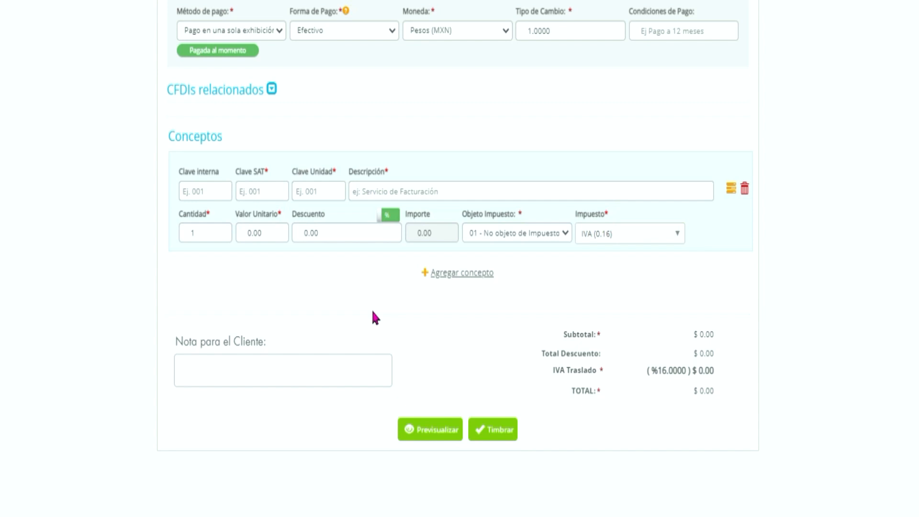
# Check the available Objeto Impuesto options for the invoice concept without changing the selection.
pyautogui.moveTo(531, 212); pyautogui.dragTo(458, 214)
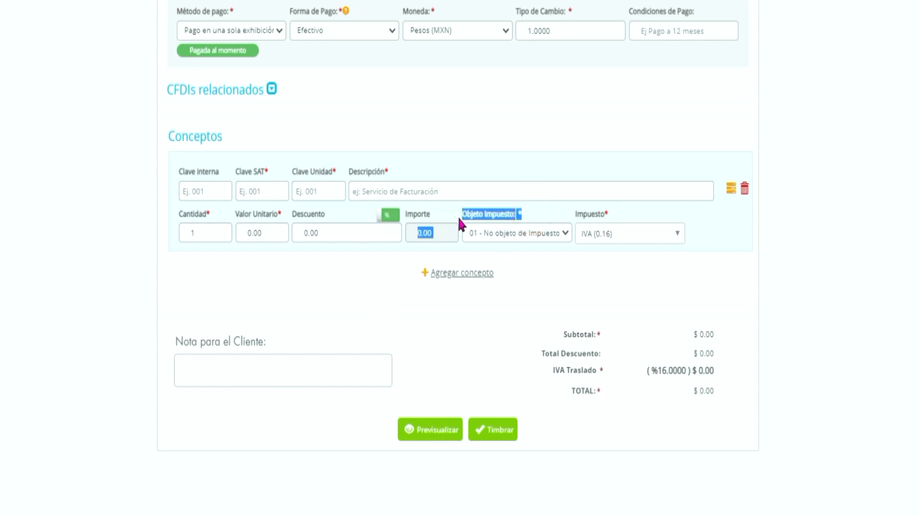
pyautogui.click(523, 240)
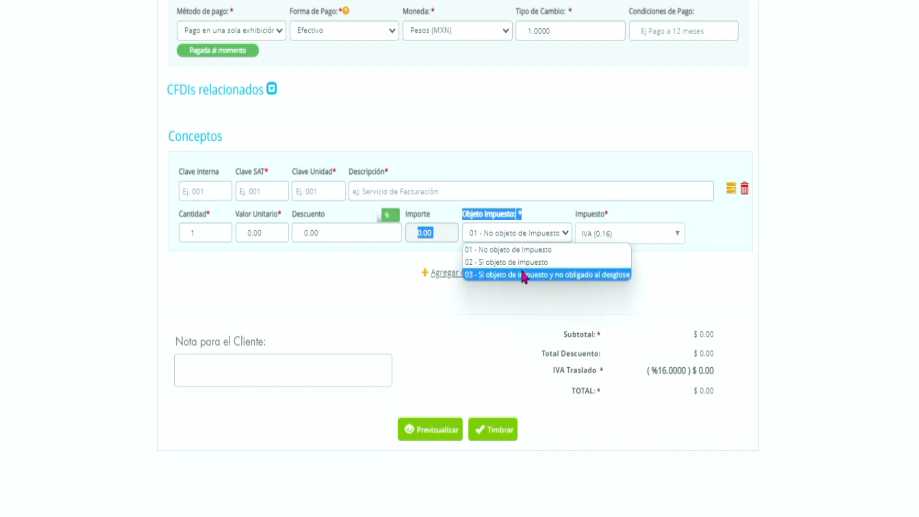
pyautogui.click(570, 293)
pyautogui.scroll(-2, 570, 294)
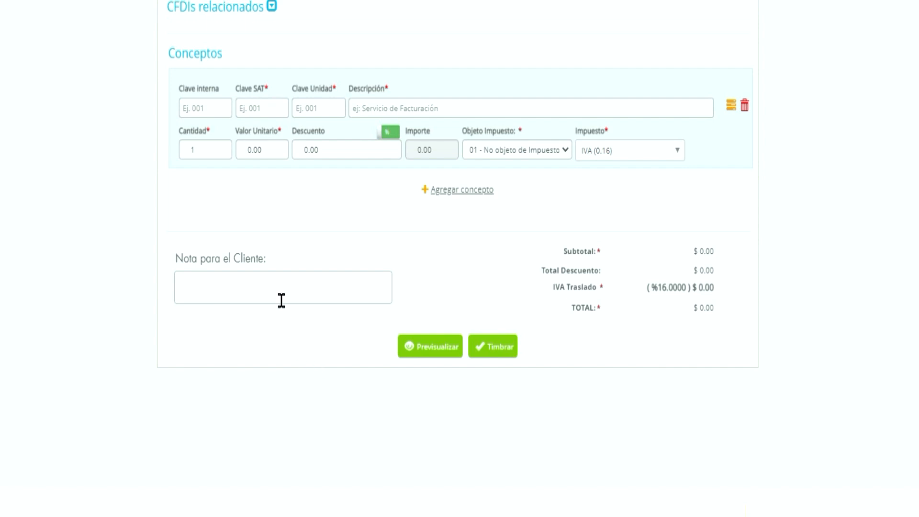
# Examine the filled-in 4.0 invoice, including its client data, CFDI use, payment details, concept and taxes.
pyautogui.scroll(13, 288, 316)
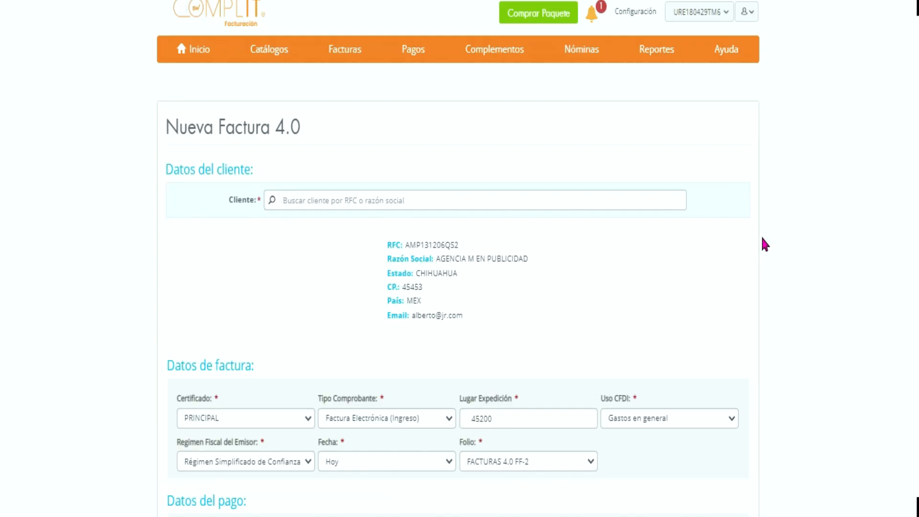
pyautogui.scroll(-3, 772, 296)
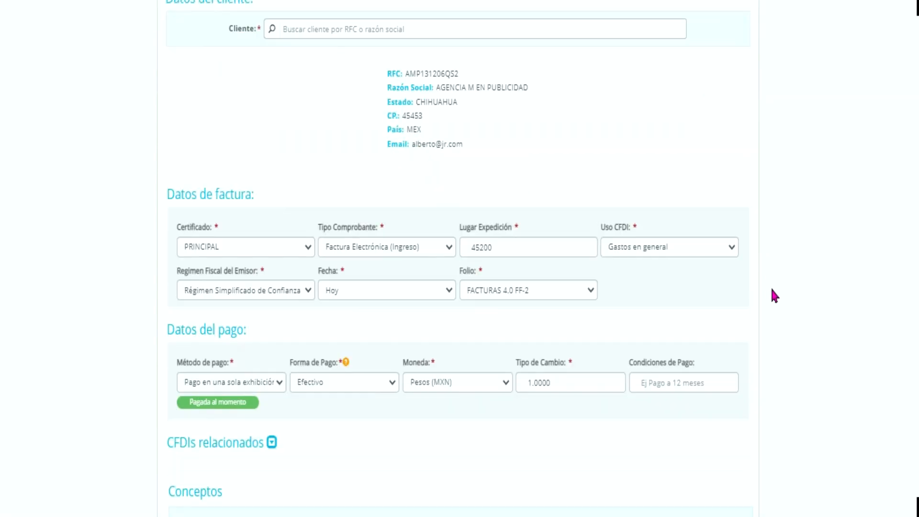
pyautogui.scroll(2, 772, 296)
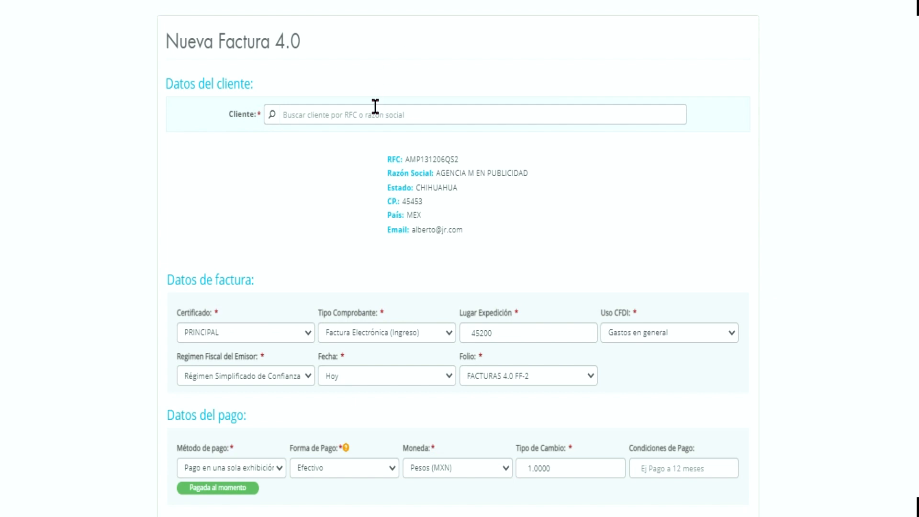
pyautogui.scroll(-4, 510, 227)
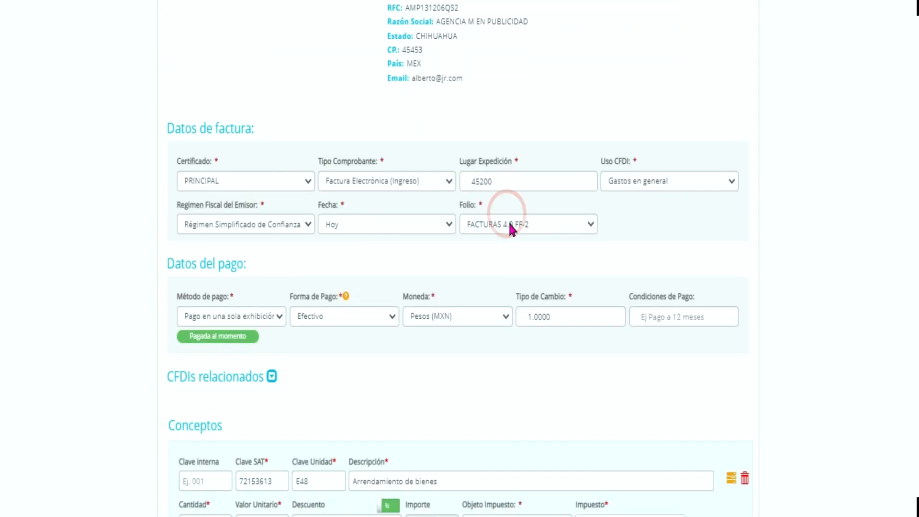
pyautogui.scroll(-3, 265, 391)
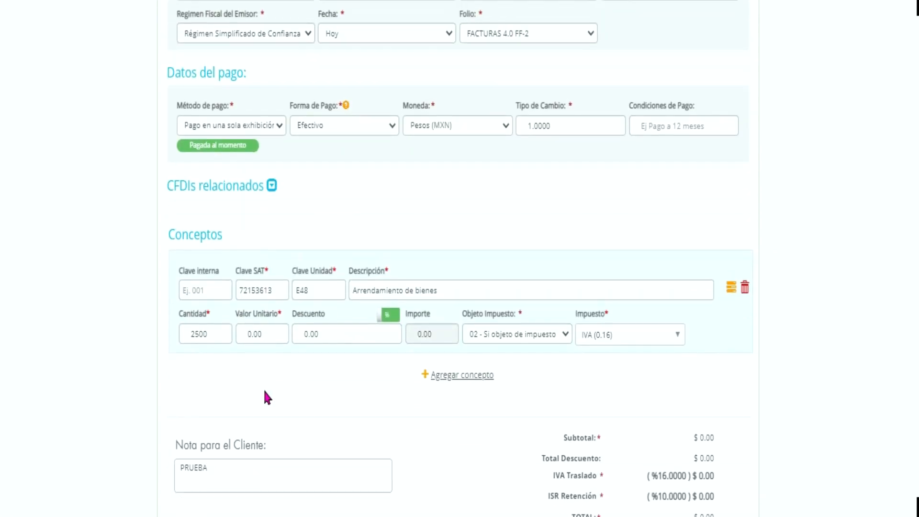
pyautogui.scroll(-3, 263, 393)
pyautogui.scroll(4, 264, 394)
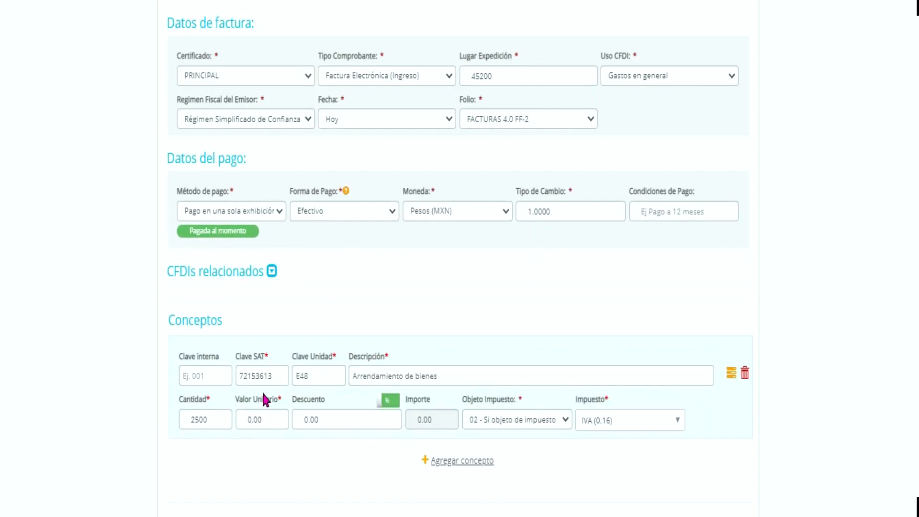
pyautogui.scroll(2, 265, 400)
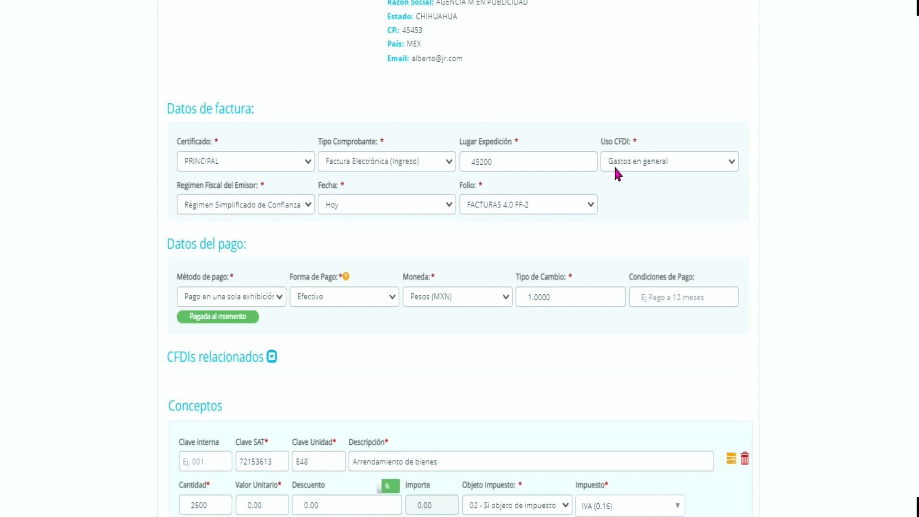
pyautogui.scroll(2, 647, 179)
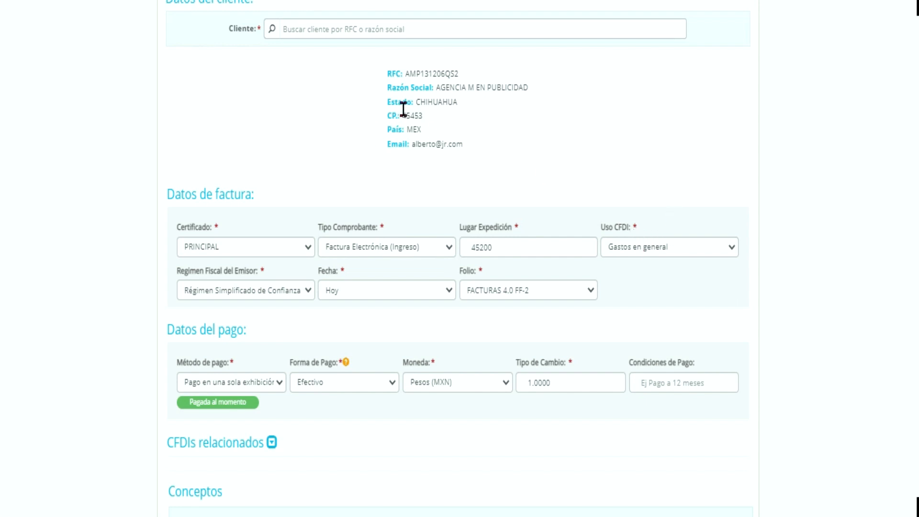
pyautogui.scroll(-3, 404, 110)
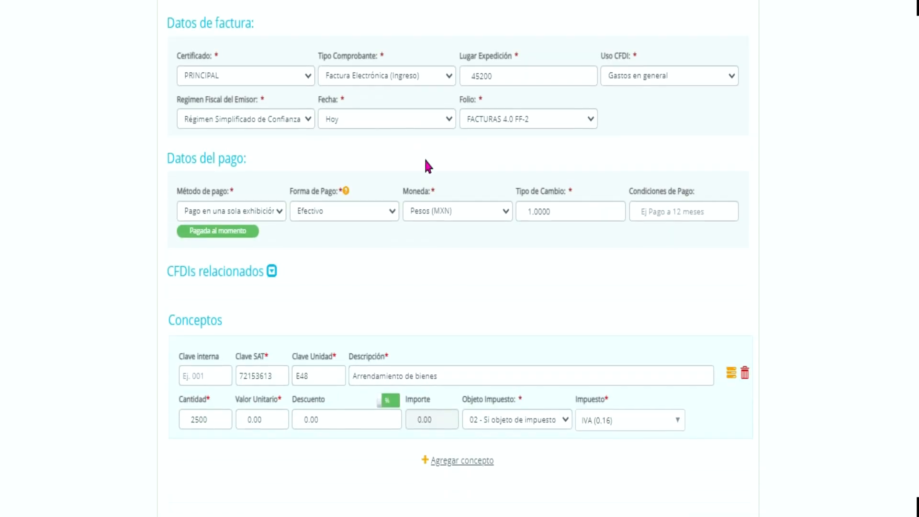
# Check the folio series available for the 4.0 invoice without changing the selection.
pyautogui.click(497, 119)
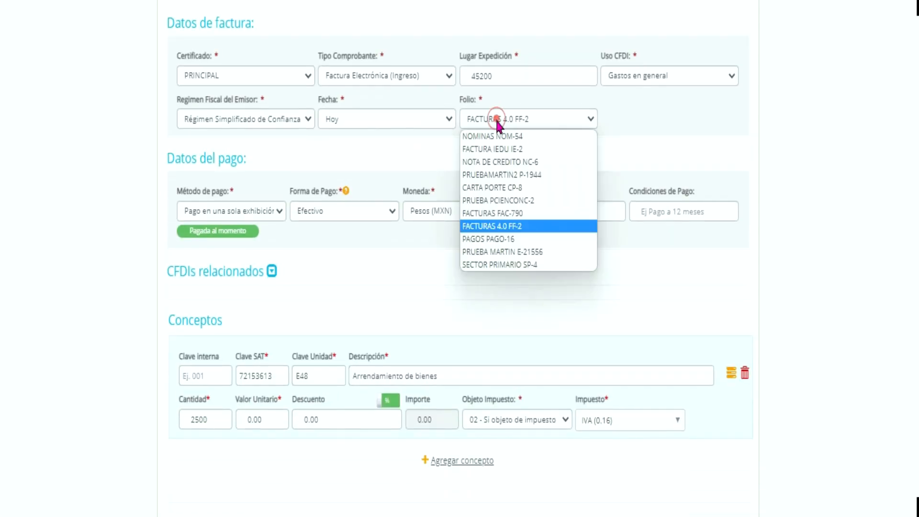
pyautogui.click(493, 286)
pyautogui.scroll(2, 485, 230)
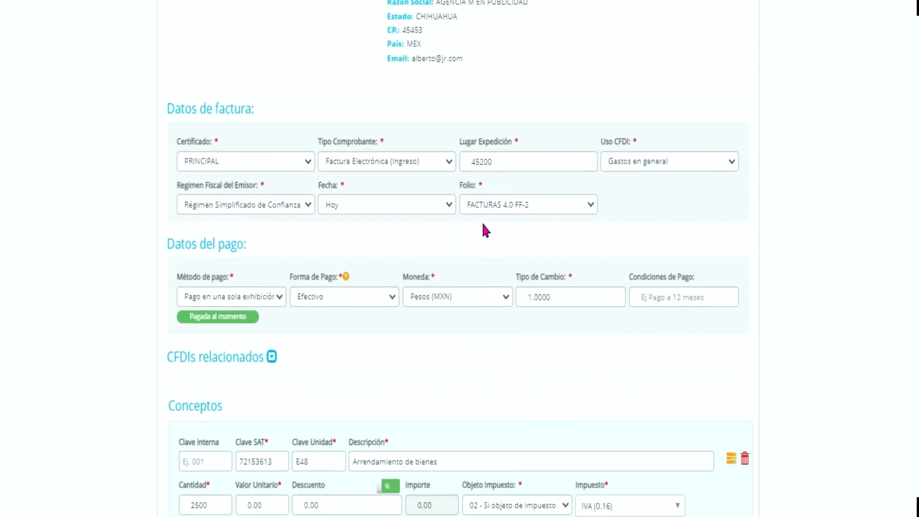
pyautogui.scroll(2, 484, 231)
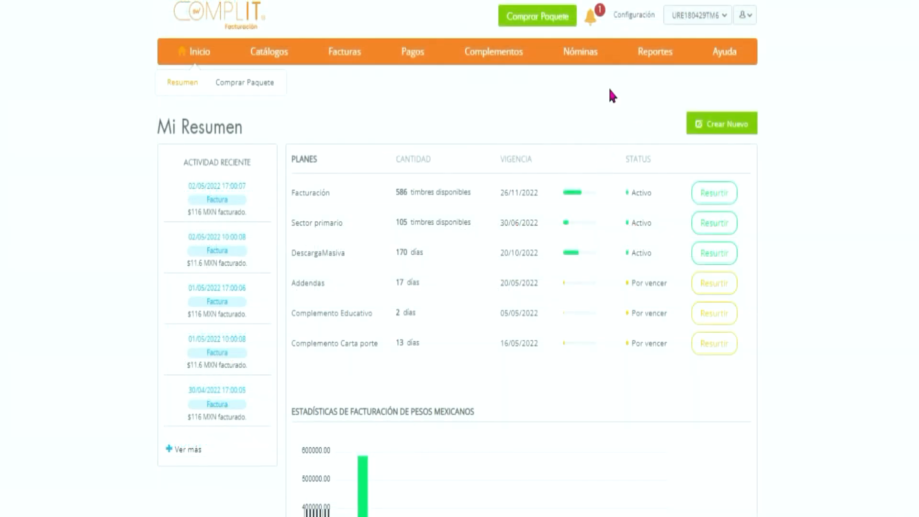
# Open the folio settings in the account configuration and bring up the existing folio series.
pyautogui.click(633, 18)
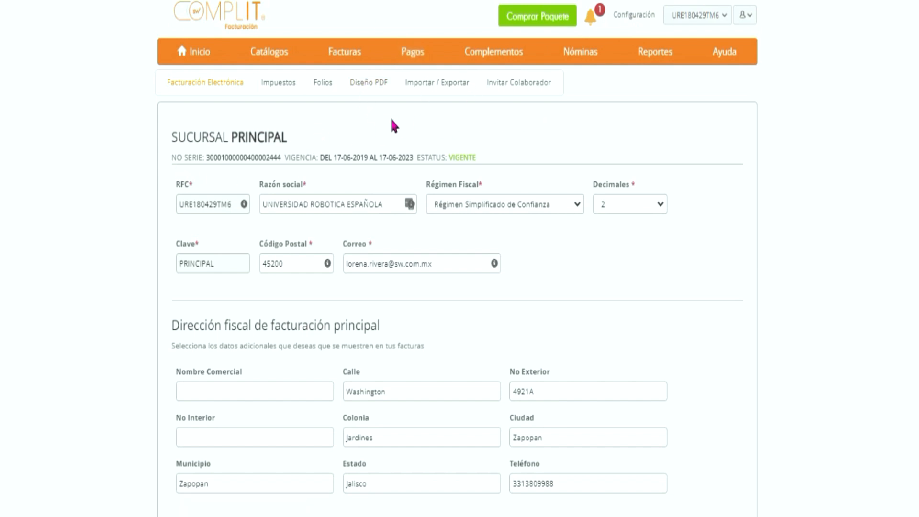
pyautogui.click(324, 83)
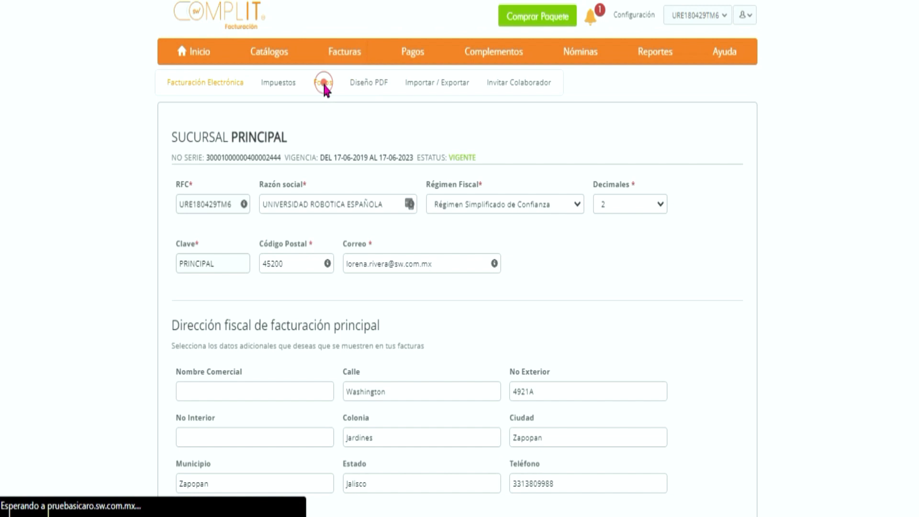
pyautogui.scroll(-3, 373, 211)
pyautogui.scroll(-1, 372, 213)
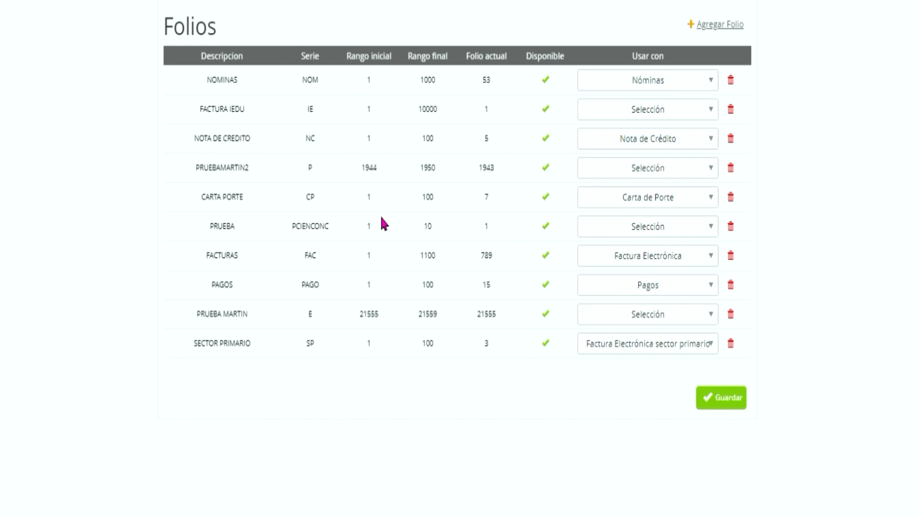
# Add a new folio described as FACTURAS 4.0 with series FF and range 1 to 10000, and save it.
pyautogui.click(701, 39)
pyautogui.click(392, 105)
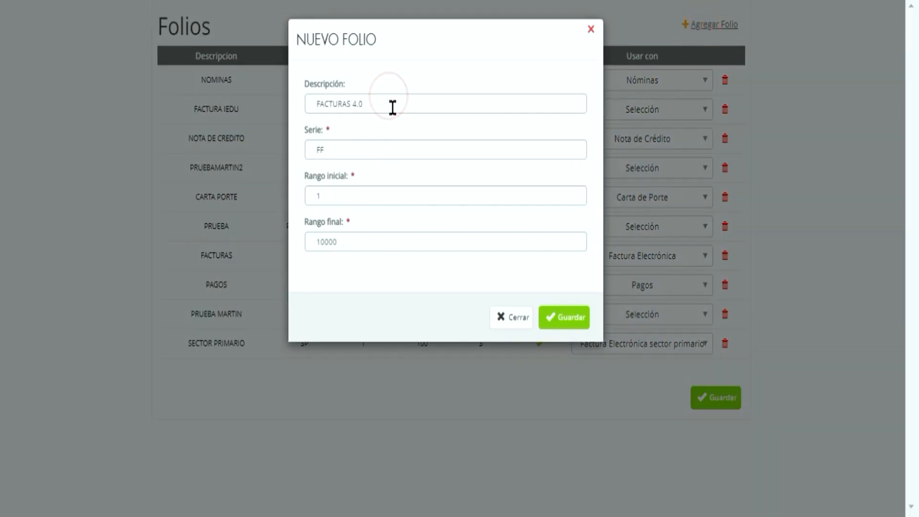
pyautogui.moveTo(392, 106); pyautogui.dragTo(292, 128)
pyautogui.click(333, 150)
pyautogui.click(561, 320)
pyautogui.moveTo(258, 287); pyautogui.dragTo(202, 294)
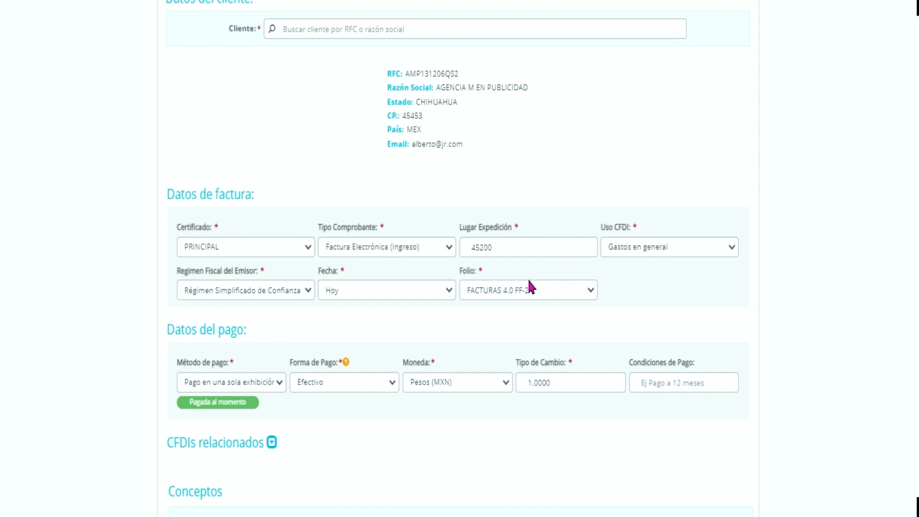
# Choose FACTURAS 4.0 FF-2 as the folio for the 4.0 invoice.
pyautogui.click(530, 289)
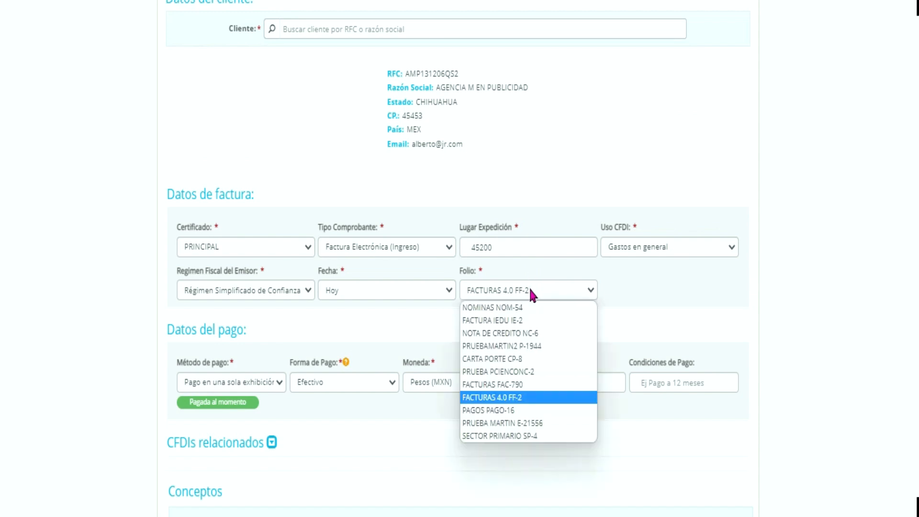
pyautogui.click(522, 398)
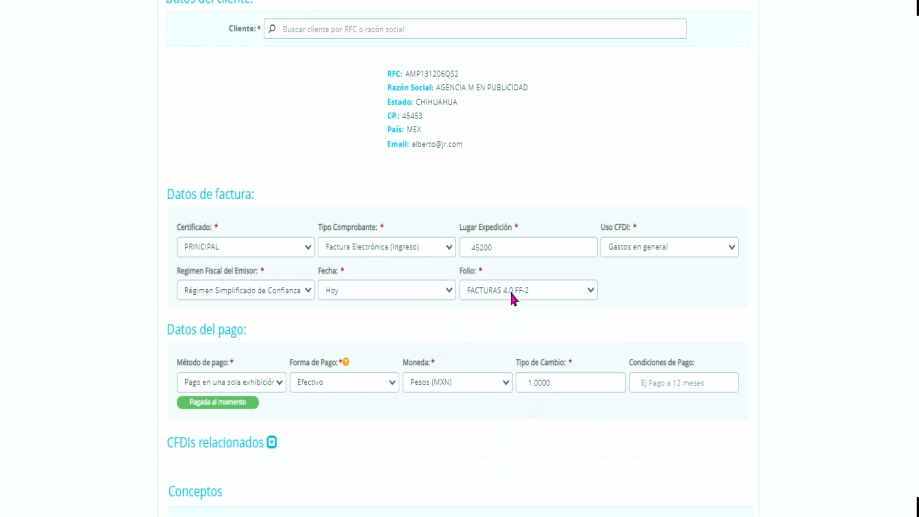
# Try the Pago en parcialidades o diferido payment method and return it to Pago en una sola exhibición.
pyautogui.scroll(-5, 510, 295)
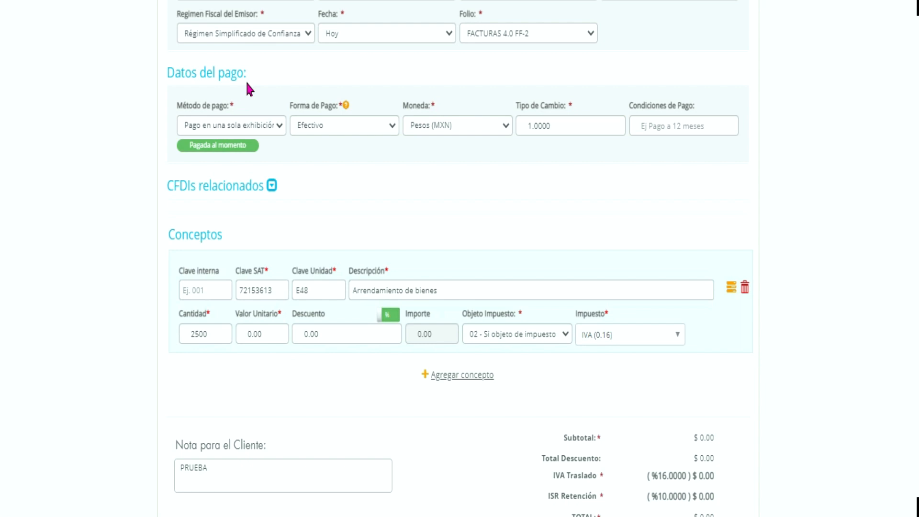
pyautogui.click(240, 125)
pyautogui.click(241, 125)
pyautogui.click(259, 126)
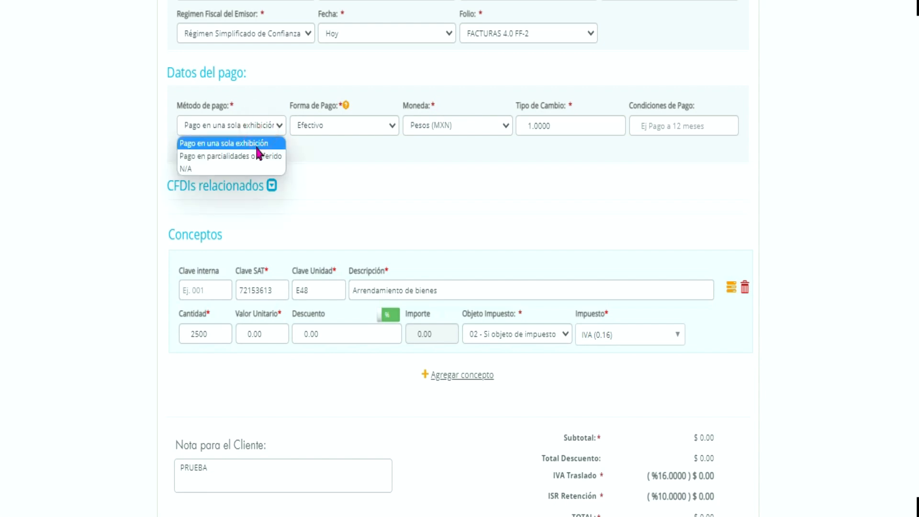
pyautogui.click(258, 156)
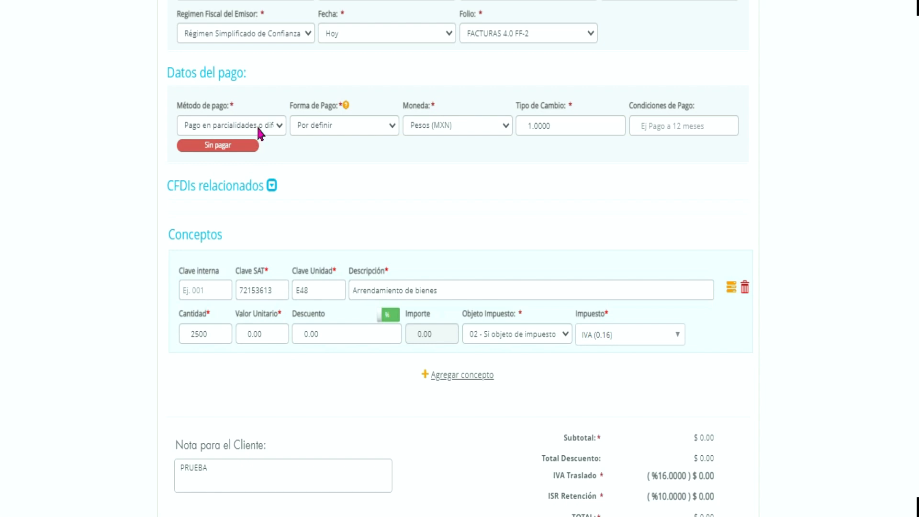
pyautogui.scroll(9, 256, 171)
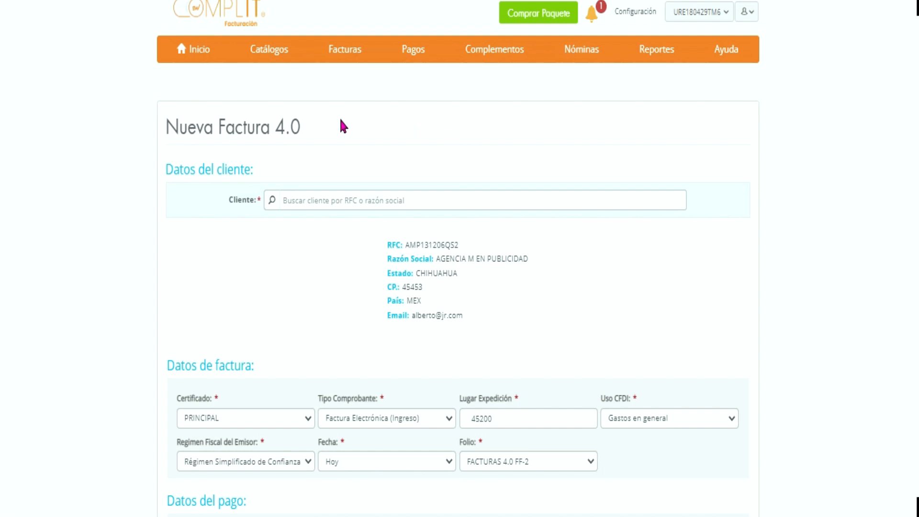
pyautogui.scroll(-9, 321, 124)
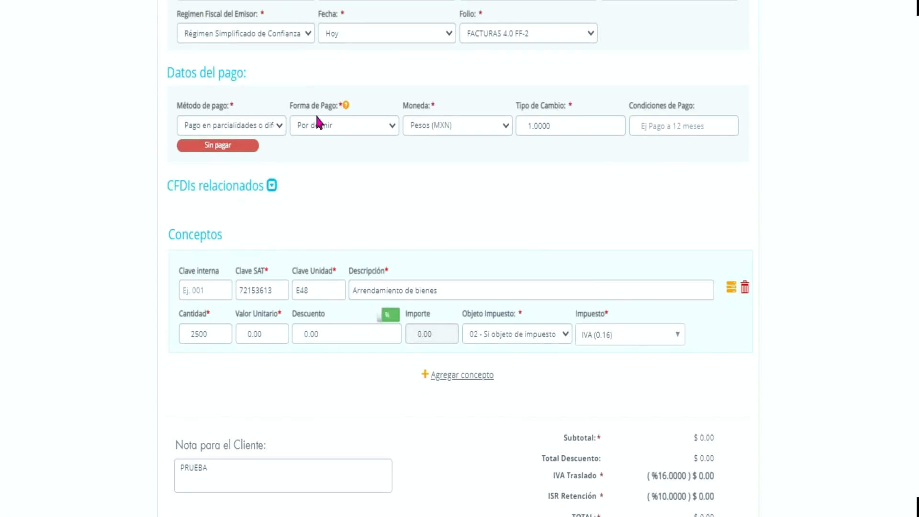
pyautogui.click(261, 127)
pyautogui.click(263, 141)
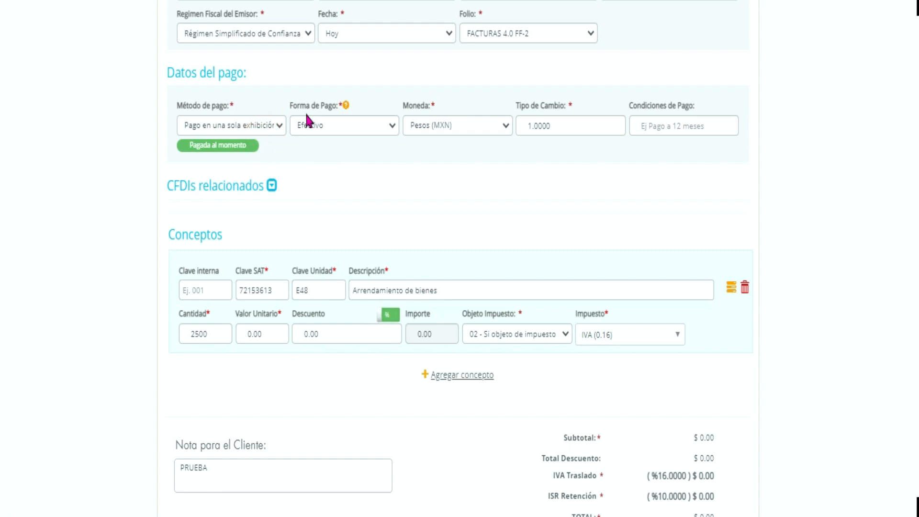
# Set the invoice's Forma de Pago to Transferencia electrónica de fondos.
pyautogui.moveTo(291, 106); pyautogui.dragTo(317, 107)
pyautogui.click(540, 106)
pyautogui.click(636, 106)
pyautogui.click(342, 129)
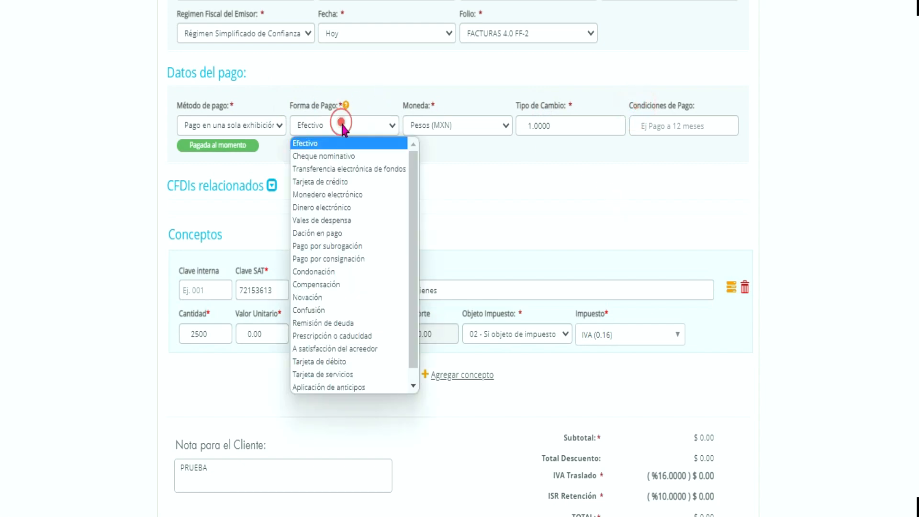
pyautogui.click(345, 169)
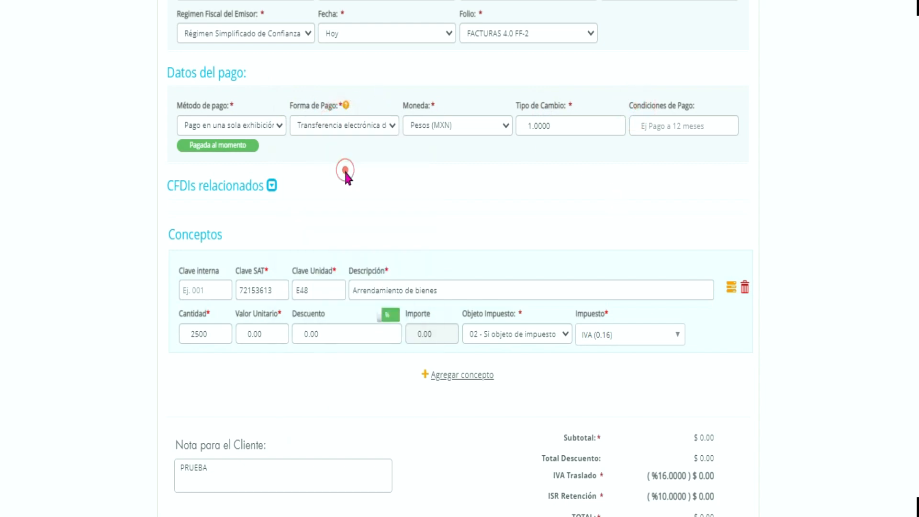
# Check the relation type and fiscal UUID fields for related CFDIs, leaving that section collapsed.
pyautogui.scroll(-2, 306, 143)
pyautogui.click(272, 102)
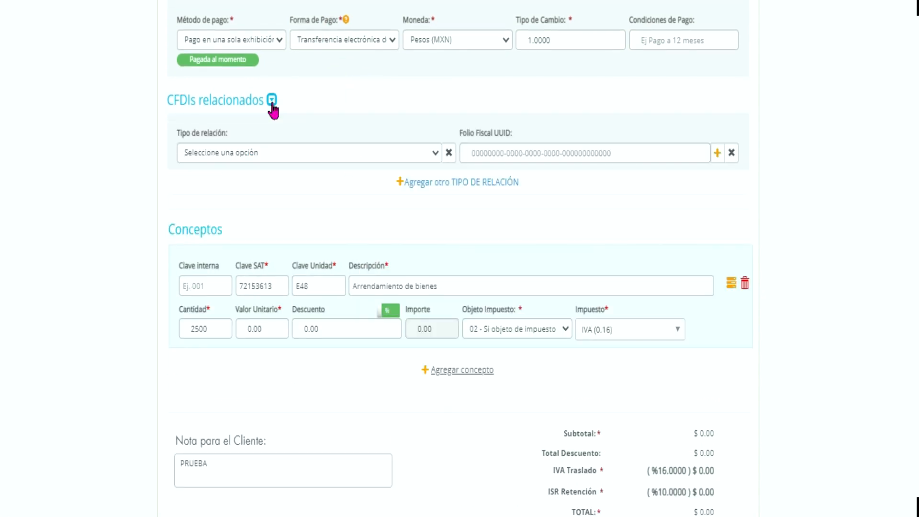
pyautogui.click(272, 102)
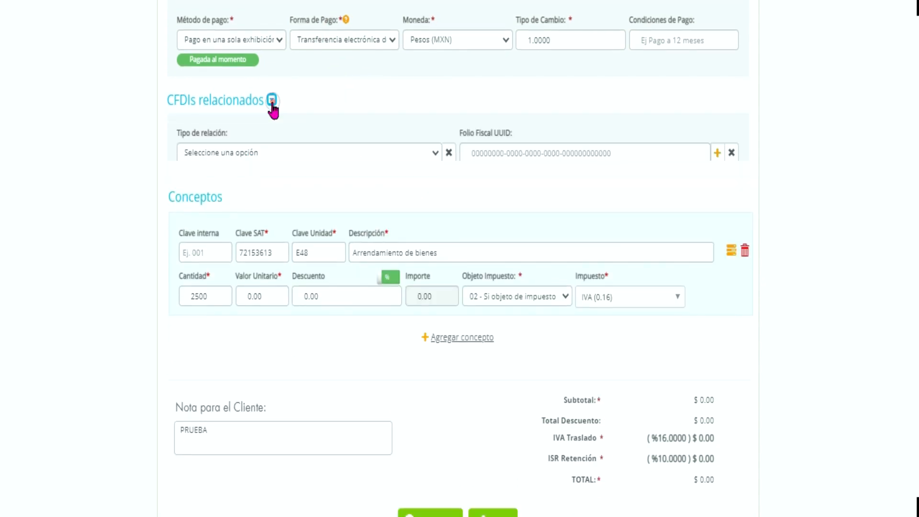
# Examine the invoice concept's internal key, SAT key, unit key, description, quantity and unit value.
pyautogui.scroll(-2, 190, 81)
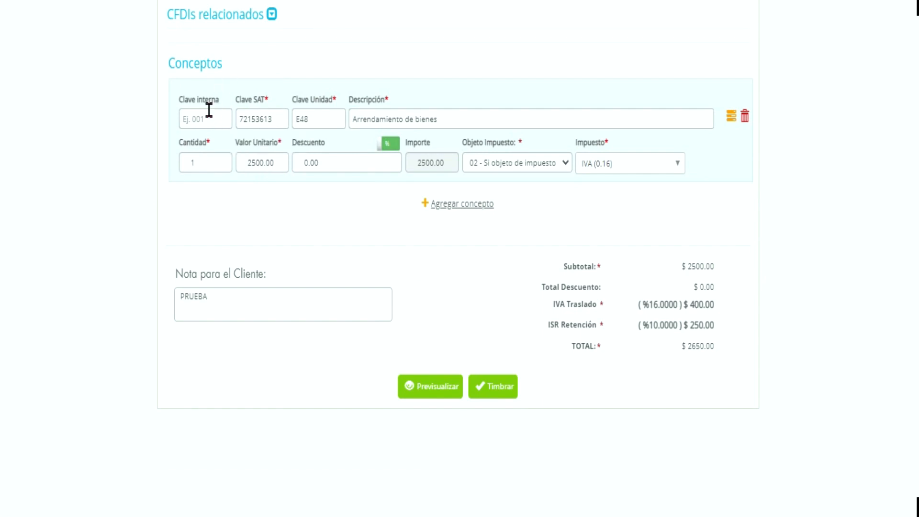
pyautogui.click(218, 117)
pyautogui.click(218, 117)
pyautogui.click(207, 113)
pyautogui.click(280, 118)
pyautogui.doubleClick(280, 117)
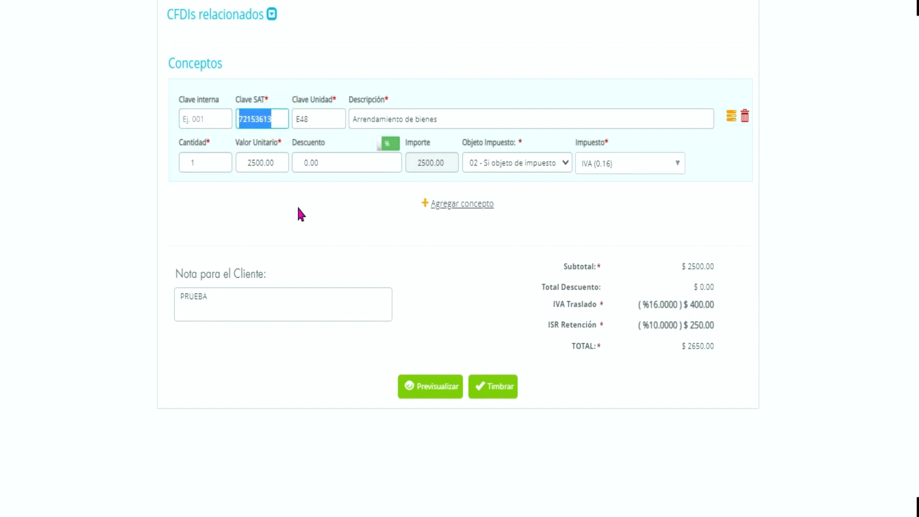
pyautogui.click(331, 118)
pyautogui.click(416, 120)
pyautogui.click(215, 163)
pyautogui.click(275, 159)
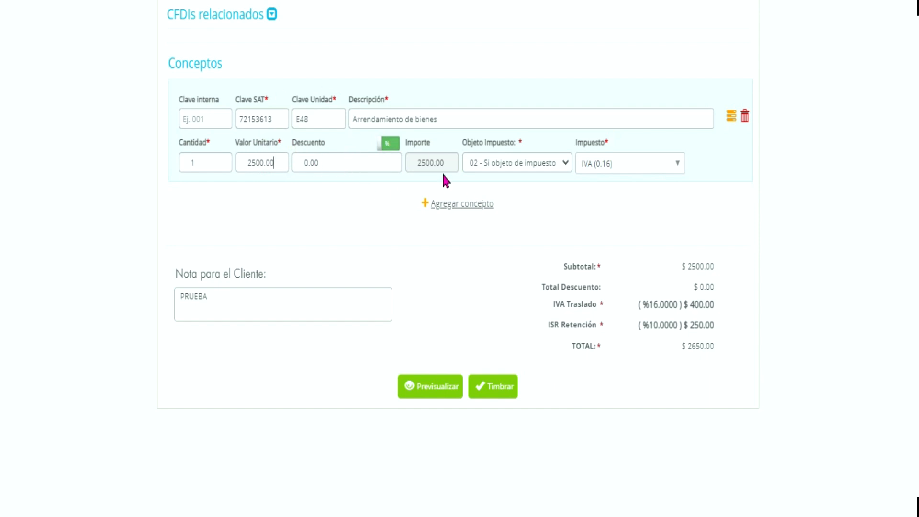
# Review the concept's Objeto Impuesto choices and keep 02 - Si objeto de impuesto selected.
pyautogui.tripleClick(524, 146)
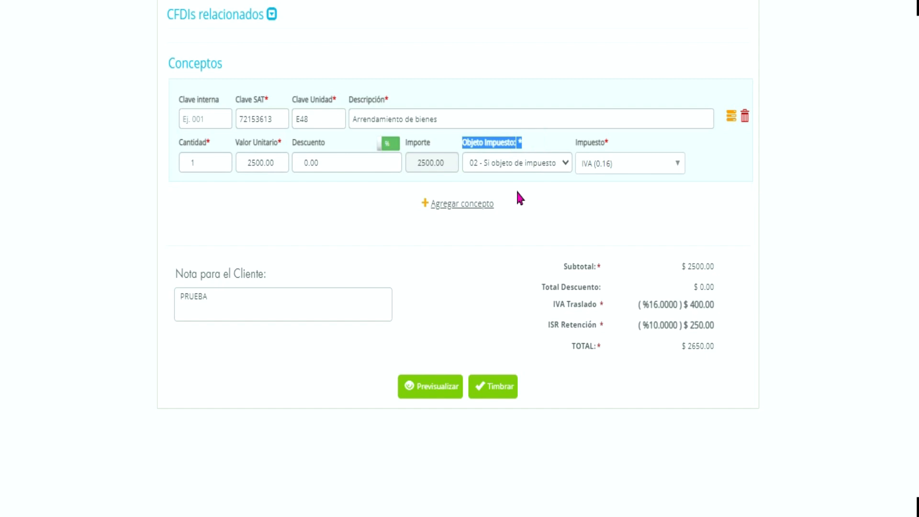
pyautogui.click(508, 169)
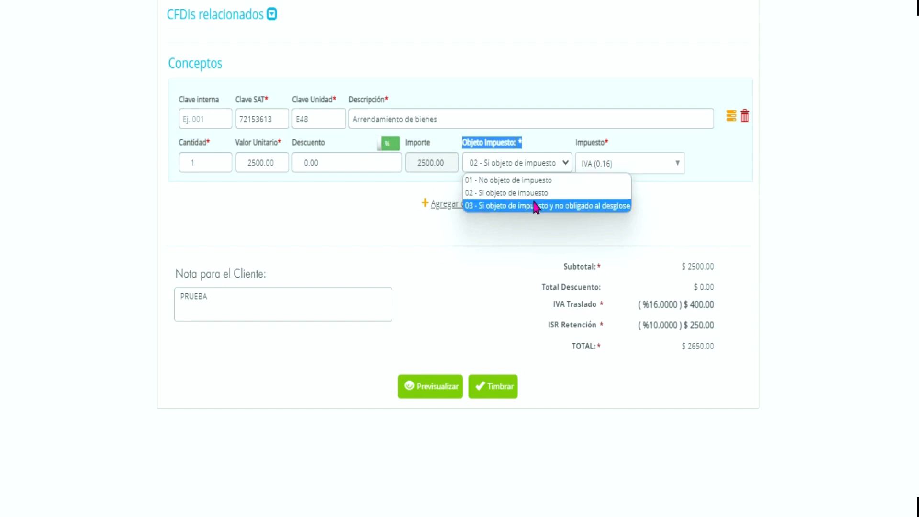
pyautogui.click(538, 166)
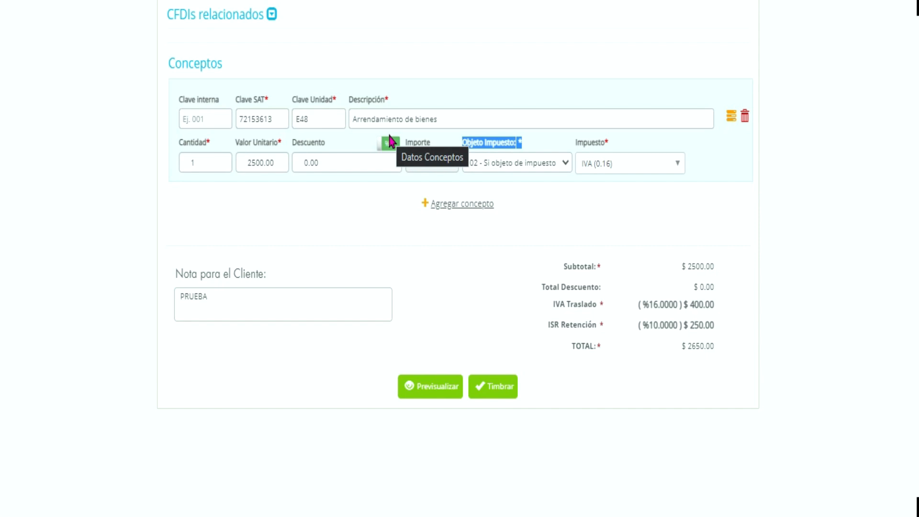
pyautogui.click(497, 164)
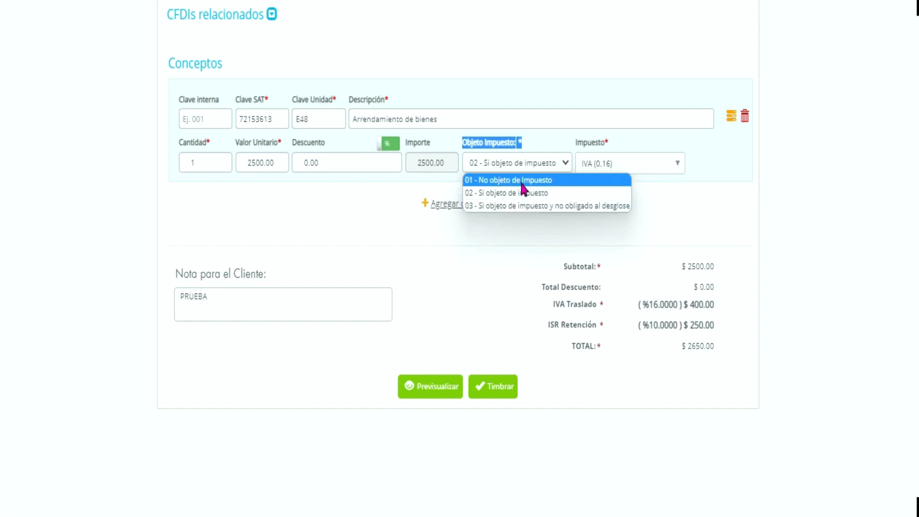
pyautogui.click(523, 193)
pyautogui.click(522, 163)
pyautogui.click(517, 181)
pyautogui.click(511, 152)
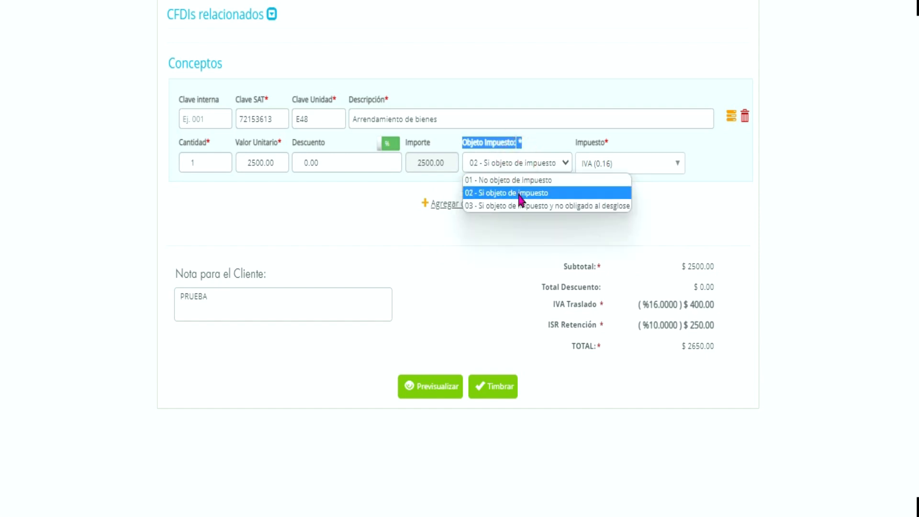
pyautogui.click(519, 193)
# Check the taxes applied to the concept and the note for the client without changing them.
pyautogui.click(622, 164)
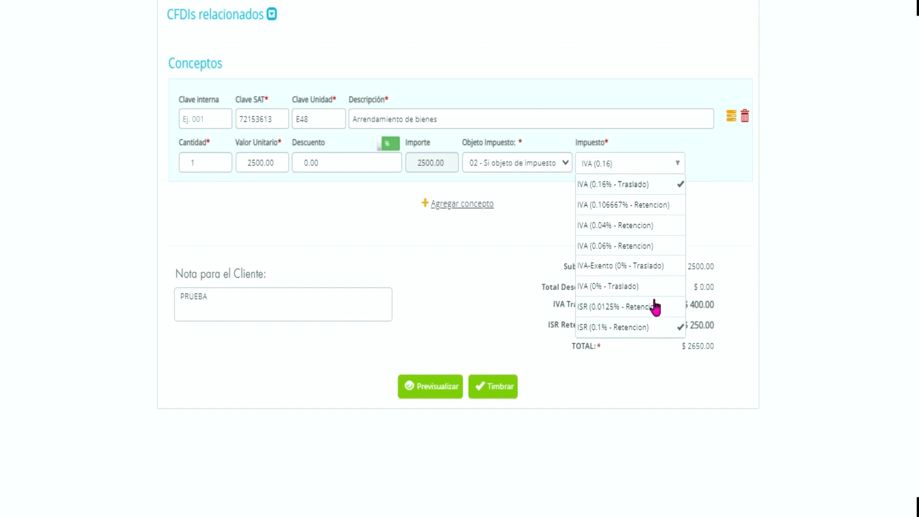
pyautogui.click(724, 211)
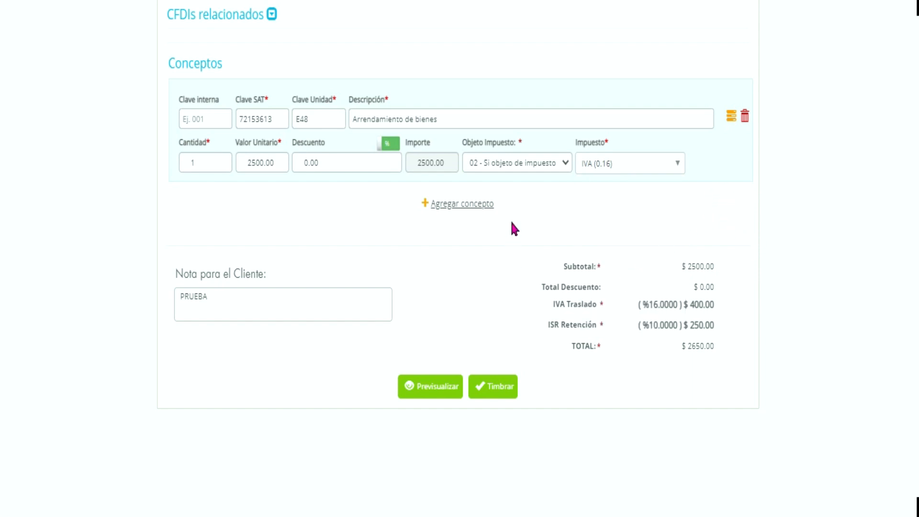
pyautogui.click(349, 291)
pyautogui.moveTo(176, 269); pyautogui.dragTo(244, 456)
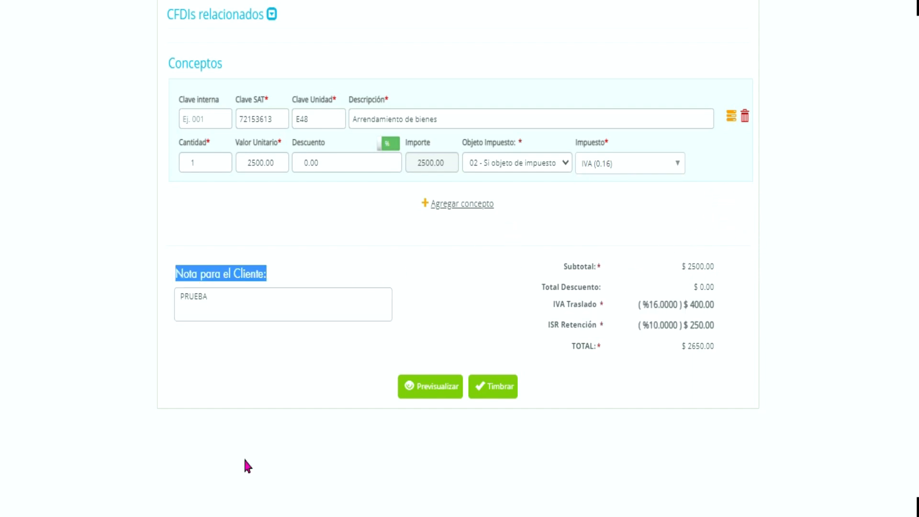
pyautogui.click(254, 305)
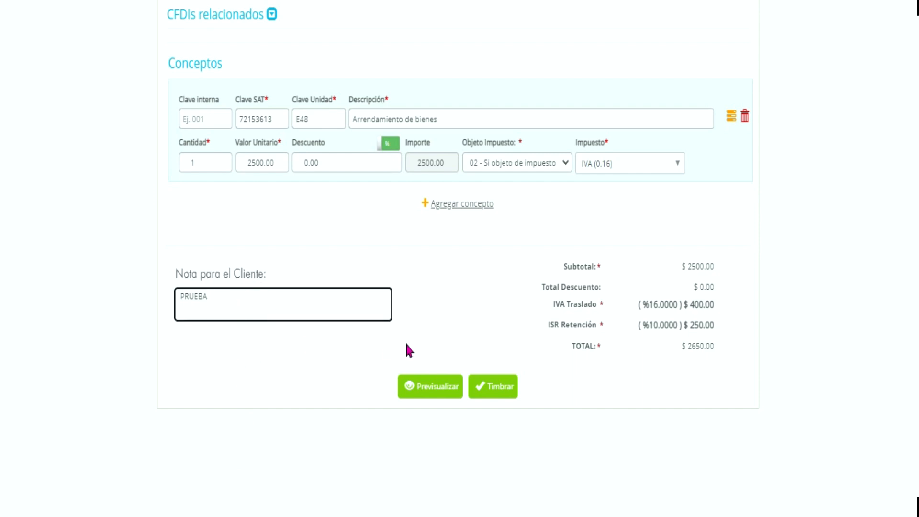
pyautogui.click(419, 428)
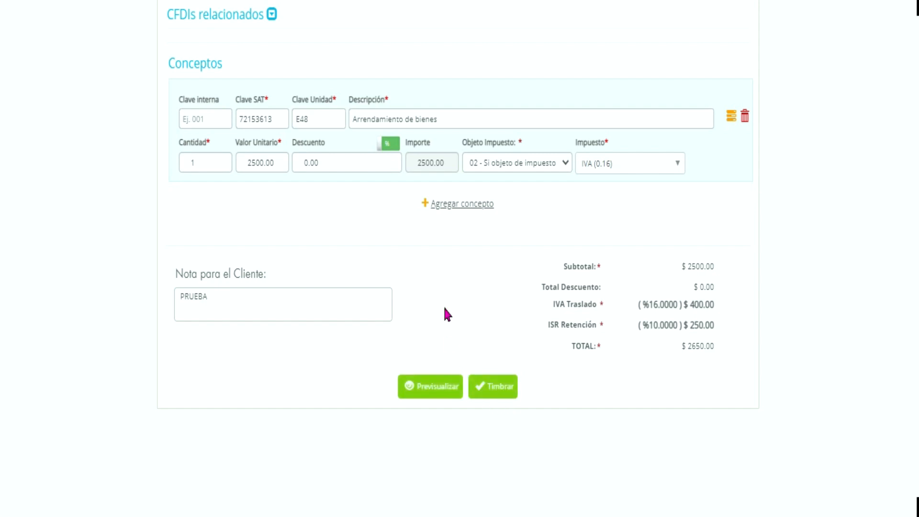
# Preview the 4.0 invoice and look through its client, issuer, payment, concept and tax details.
pyautogui.click(434, 403)
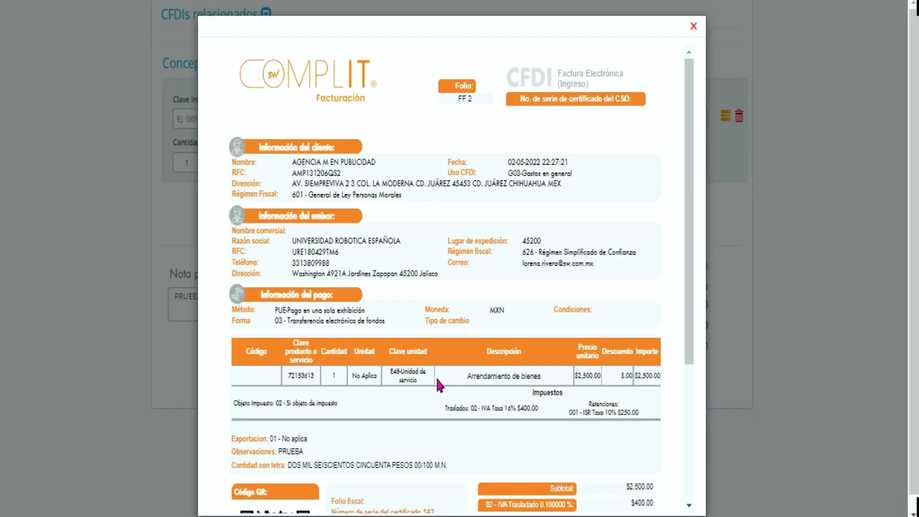
pyautogui.scroll(-5, 426, 347)
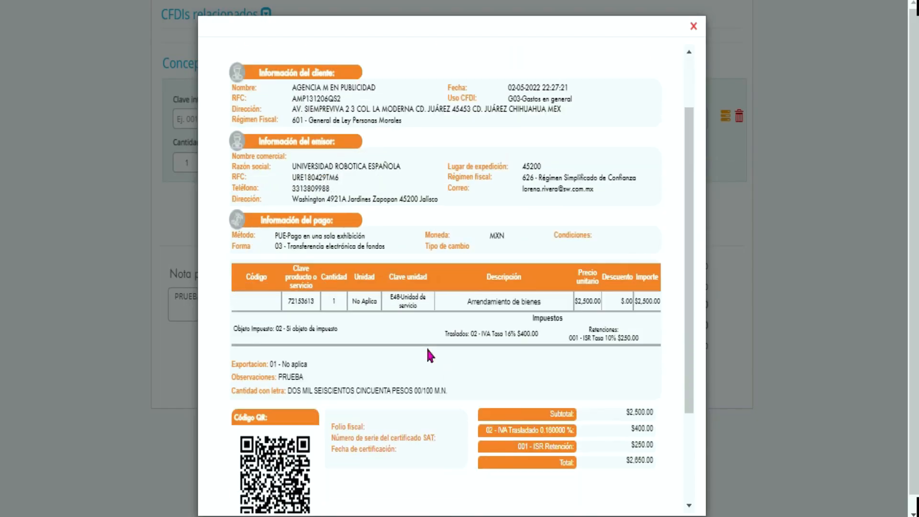
pyautogui.scroll(5, 427, 353)
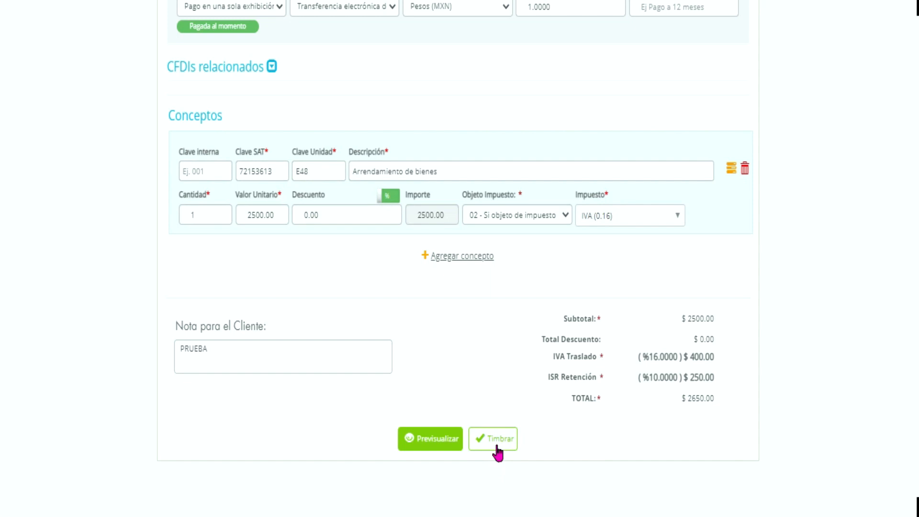
# Stamp the 4.0 invoice and look through the issued document down to its QR code and seals.
pyautogui.click(498, 448)
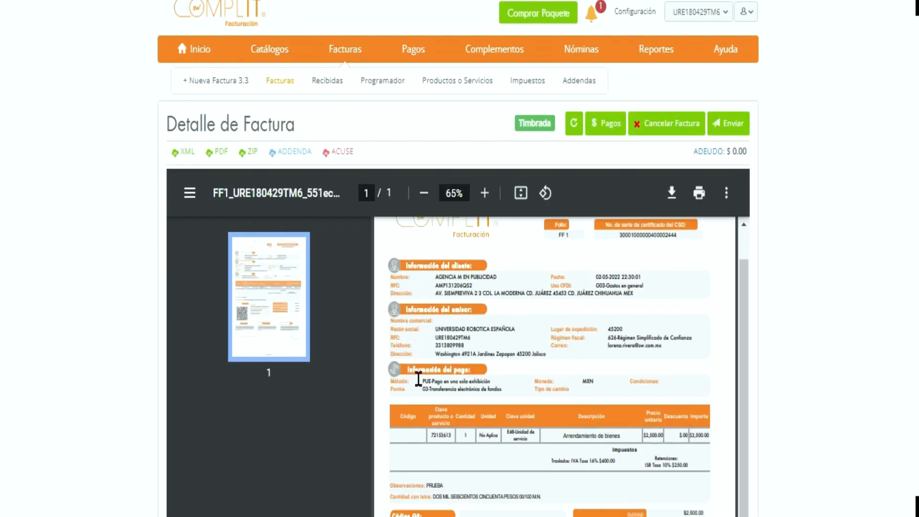
pyautogui.scroll(-10, 457, 363)
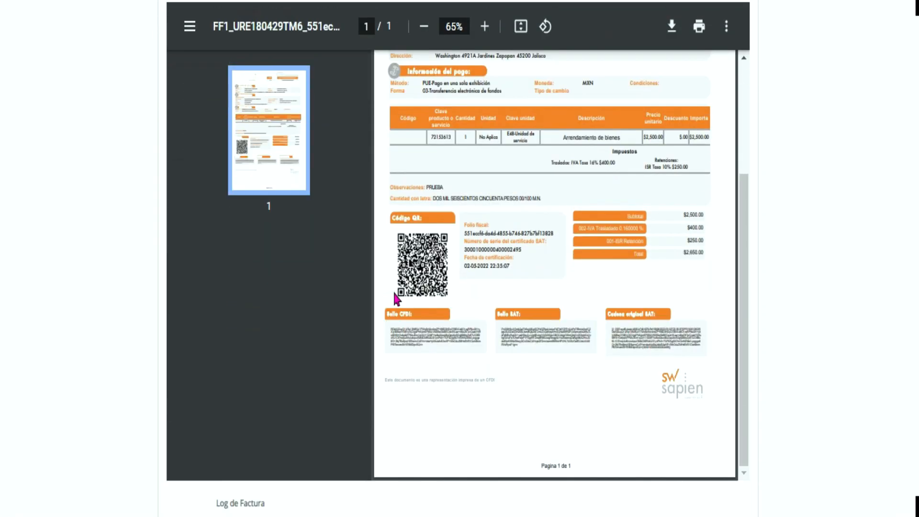
# Bring up the issued invoices list, check the actions available for one invoice and look through the list.
pyautogui.click(745, 358)
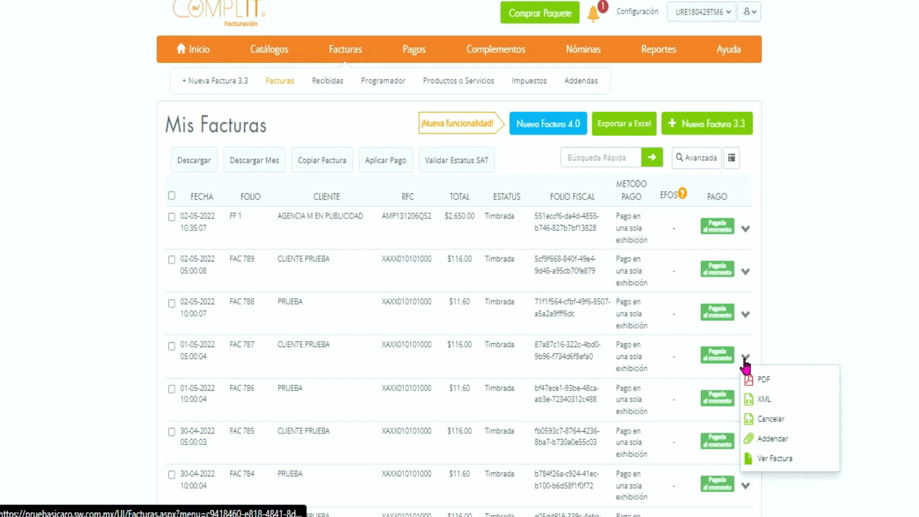
pyautogui.scroll(-5, 809, 308)
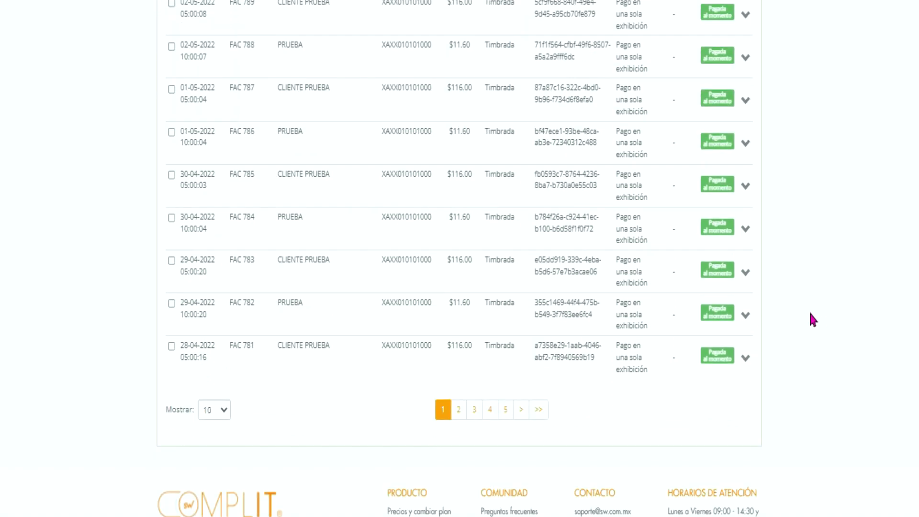
pyautogui.scroll(5, 810, 313)
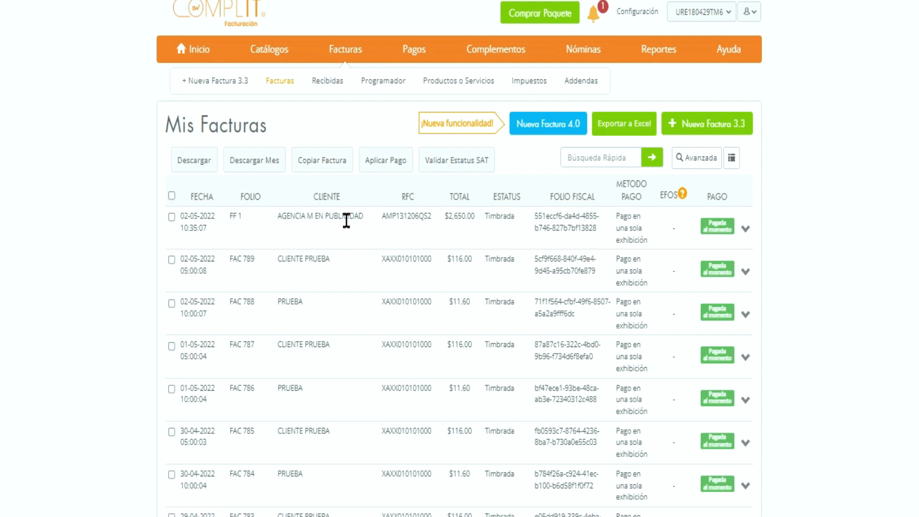
# Check the RFC, available actions and client name of the newest invoice in the issued invoices list.
pyautogui.moveTo(393, 216); pyautogui.dragTo(419, 216)
pyautogui.moveTo(727, 235)
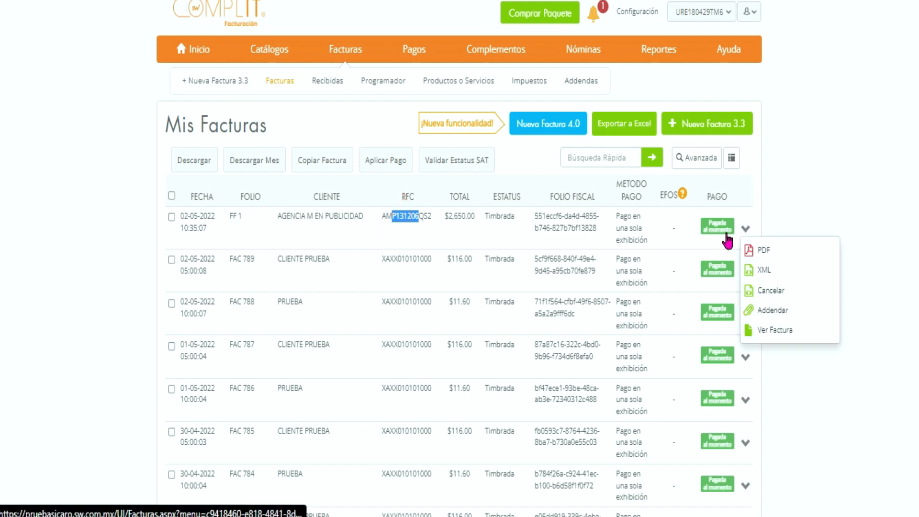
pyautogui.tripleClick(361, 219)
pyautogui.scroll(-5, 301, 350)
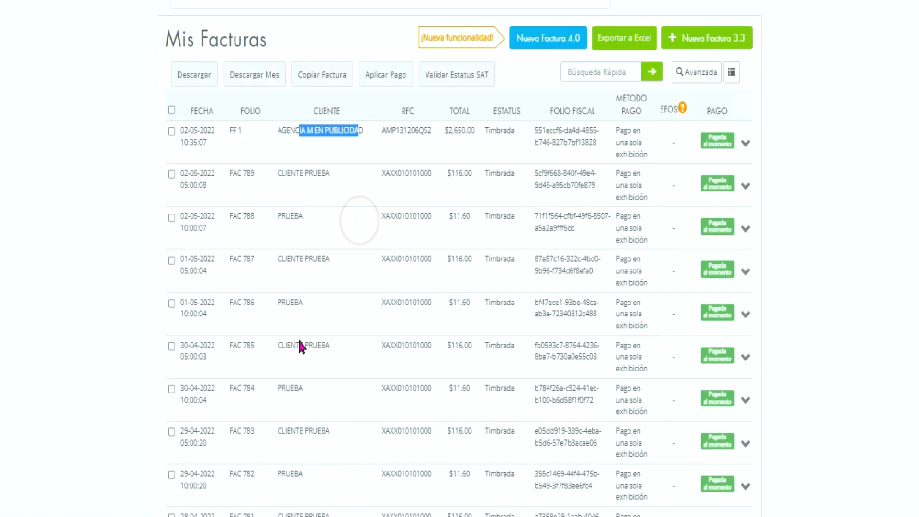
pyautogui.scroll(4, 287, 263)
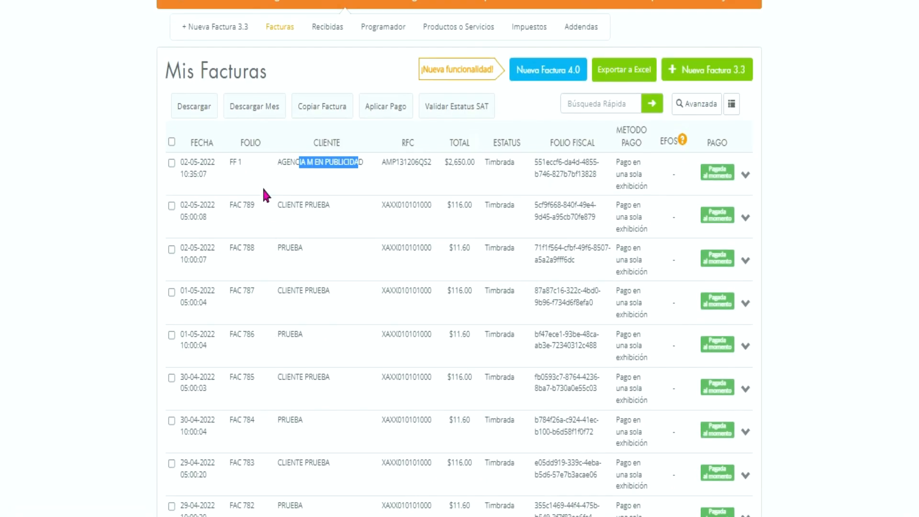
pyautogui.scroll(2, 302, 289)
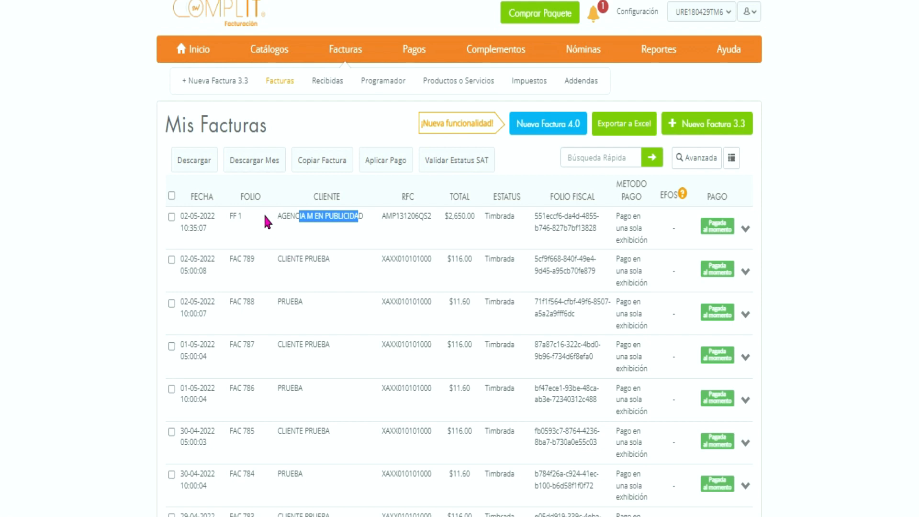
pyautogui.click(535, 148)
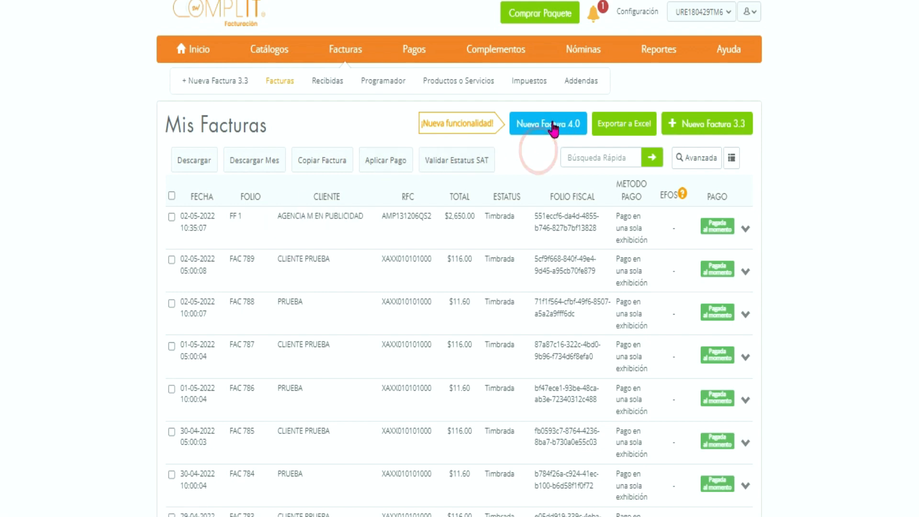
# Compare the folio series of the newly stamped 4.0 invoice with the series of the earlier invoices in the list.
pyautogui.moveTo(266, 214); pyautogui.dragTo(229, 216)
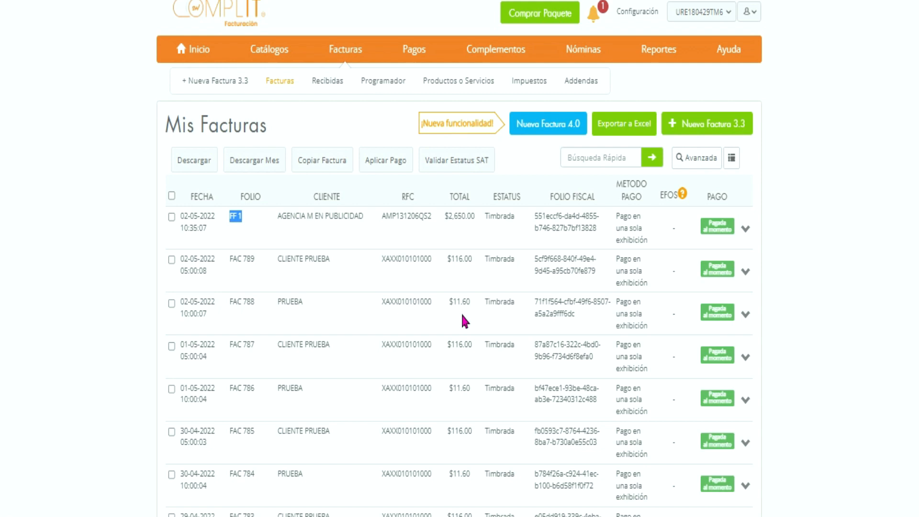
pyautogui.click(508, 156)
pyautogui.scroll(-2, 264, 213)
pyautogui.moveTo(244, 175); pyautogui.dragTo(232, 174)
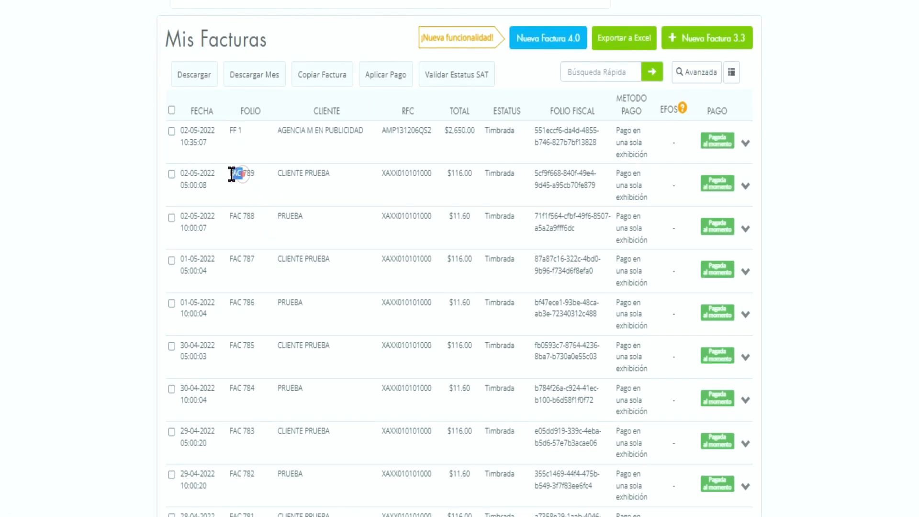
pyautogui.moveTo(243, 214); pyautogui.dragTo(232, 214)
pyautogui.moveTo(242, 259); pyautogui.dragTo(233, 259)
pyautogui.moveTo(243, 303); pyautogui.dragTo(234, 303)
pyautogui.scroll(2, 285, 290)
pyautogui.click(256, 226)
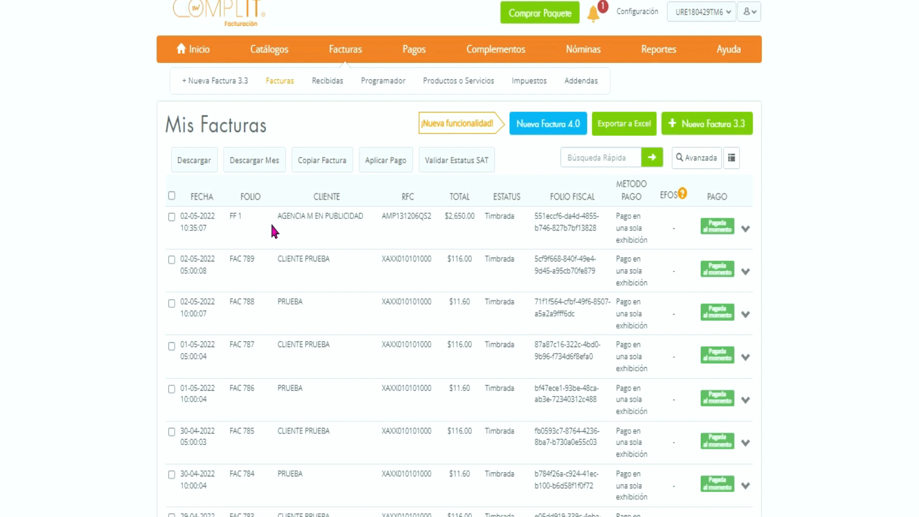
pyautogui.moveTo(256, 219); pyautogui.dragTo(222, 217)
# Filter the issued invoices with the advanced search by version Nueva Factura 4.0 and check the folio of the listed invoice.
pyautogui.click(707, 163)
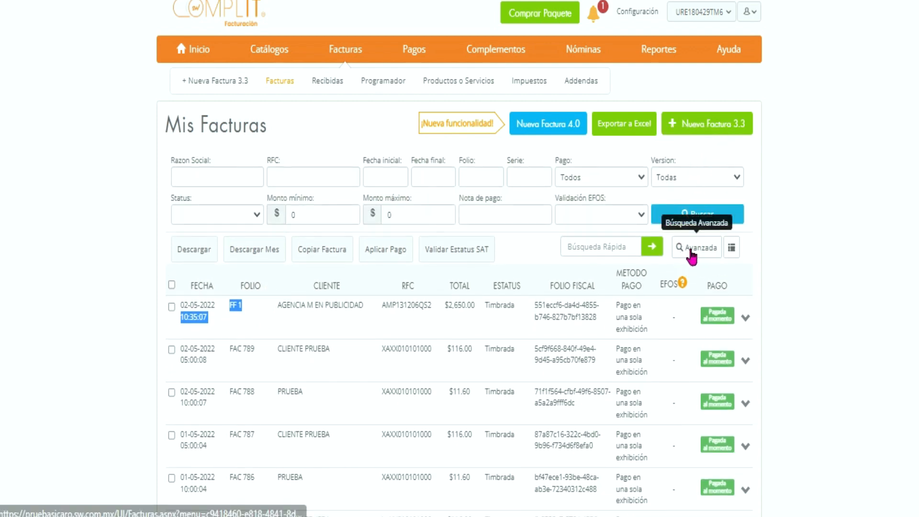
pyautogui.click(694, 179)
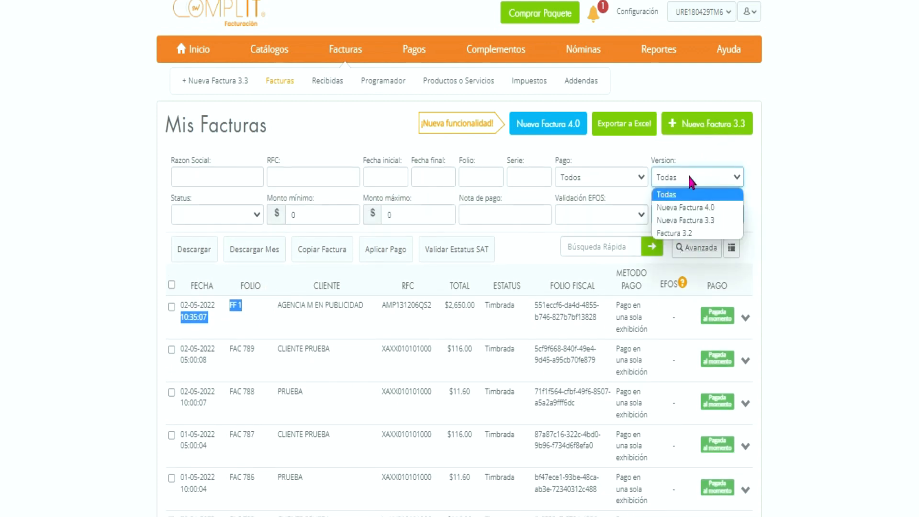
pyautogui.click(703, 207)
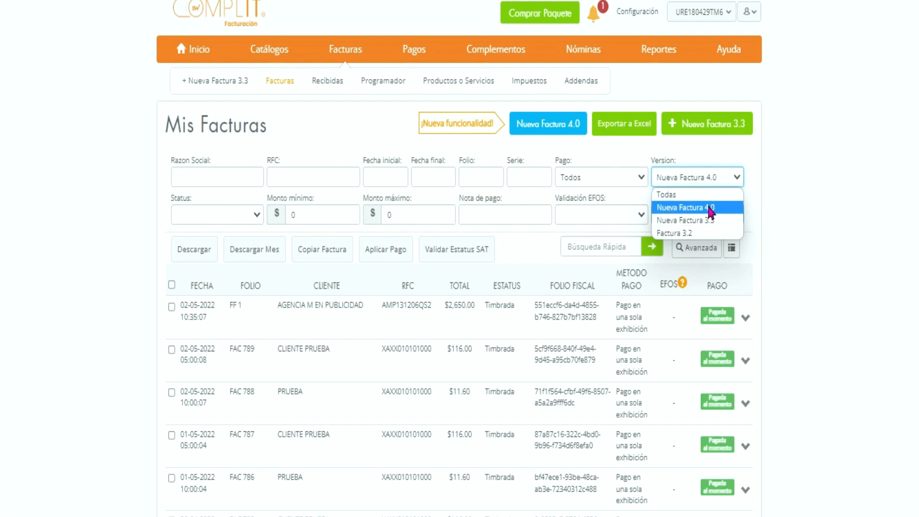
pyautogui.click(712, 212)
pyautogui.click(711, 175)
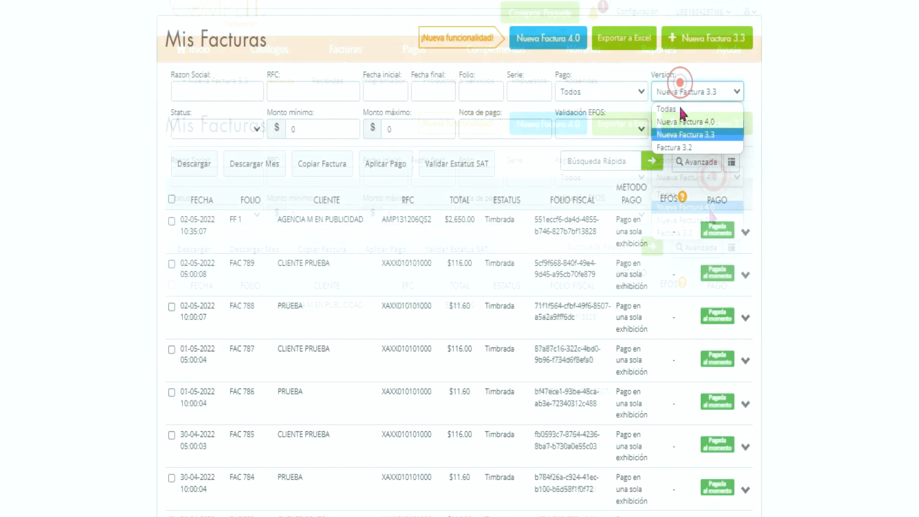
pyautogui.click(707, 122)
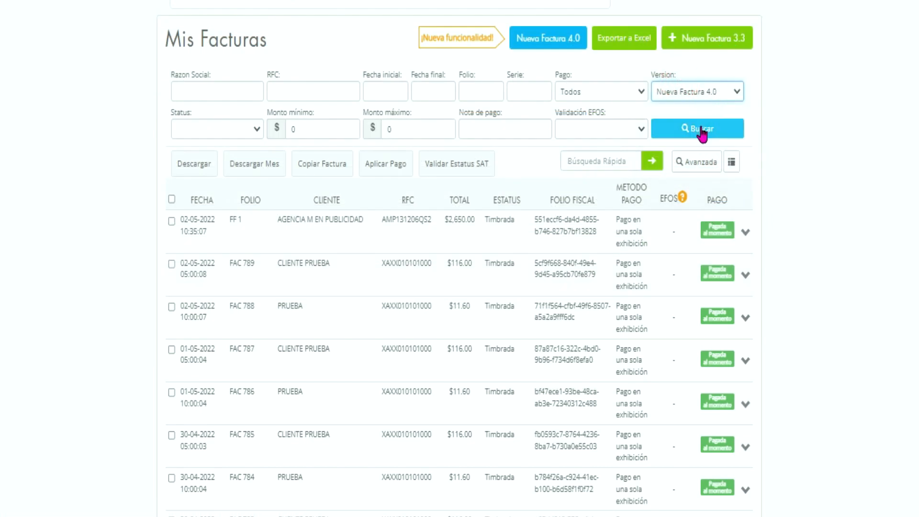
pyautogui.click(736, 134)
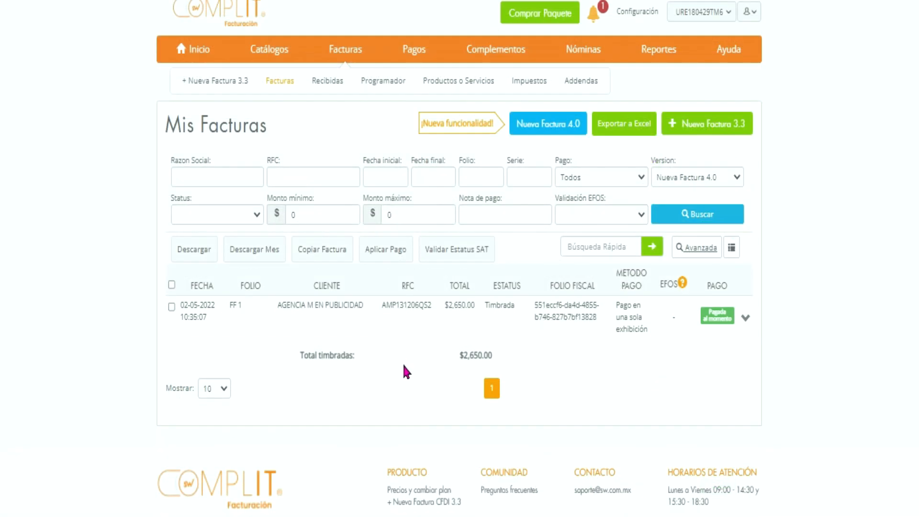
pyautogui.moveTo(258, 314); pyautogui.dragTo(229, 307)
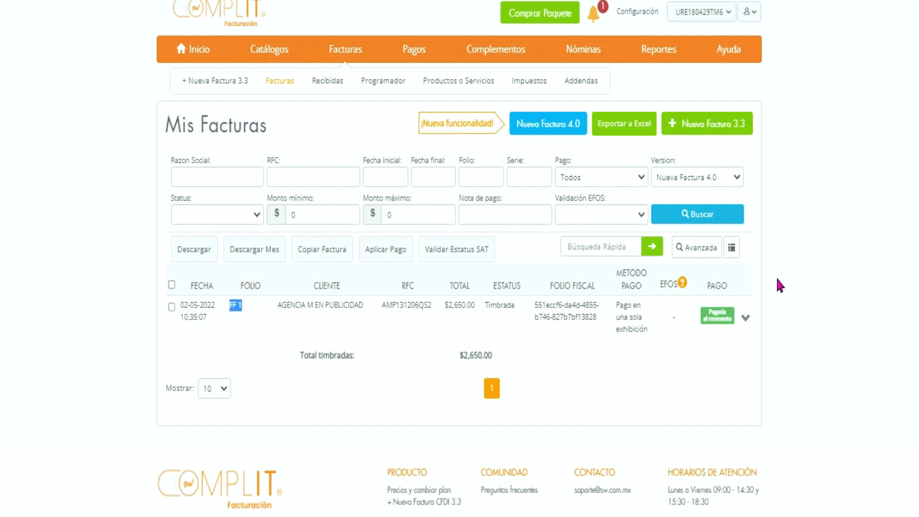